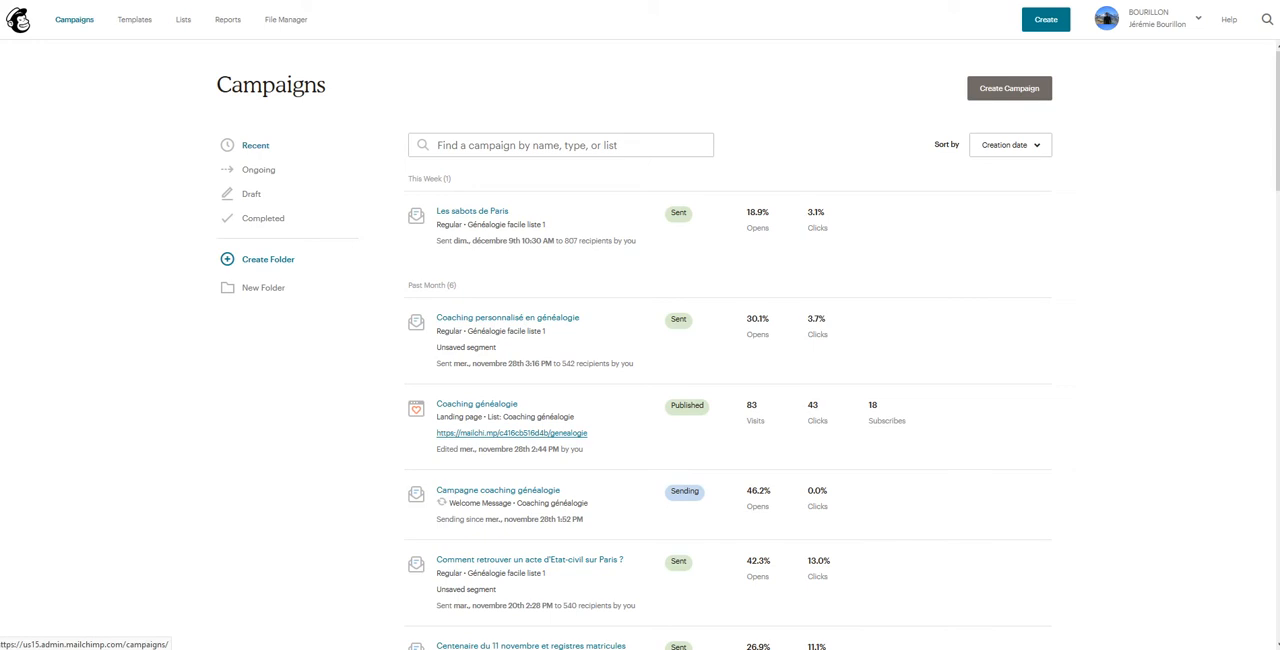
Step: Create a regular email campaign named "Email marketing"
click(74, 20)
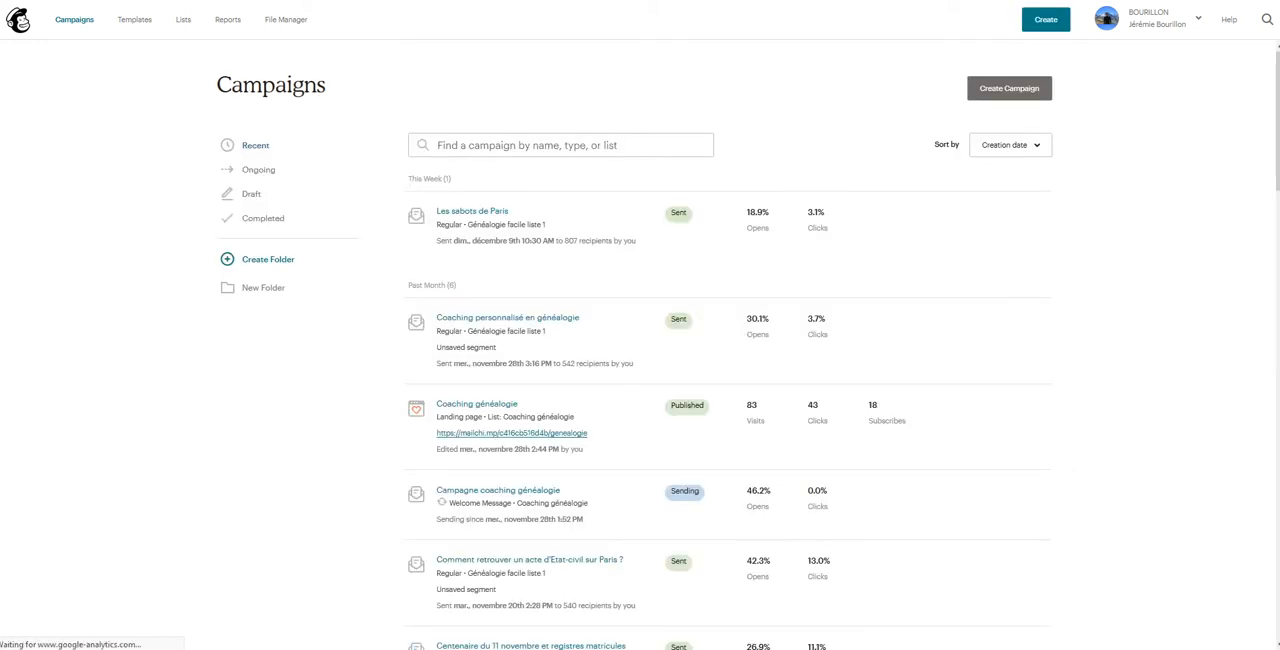
click(1009, 88)
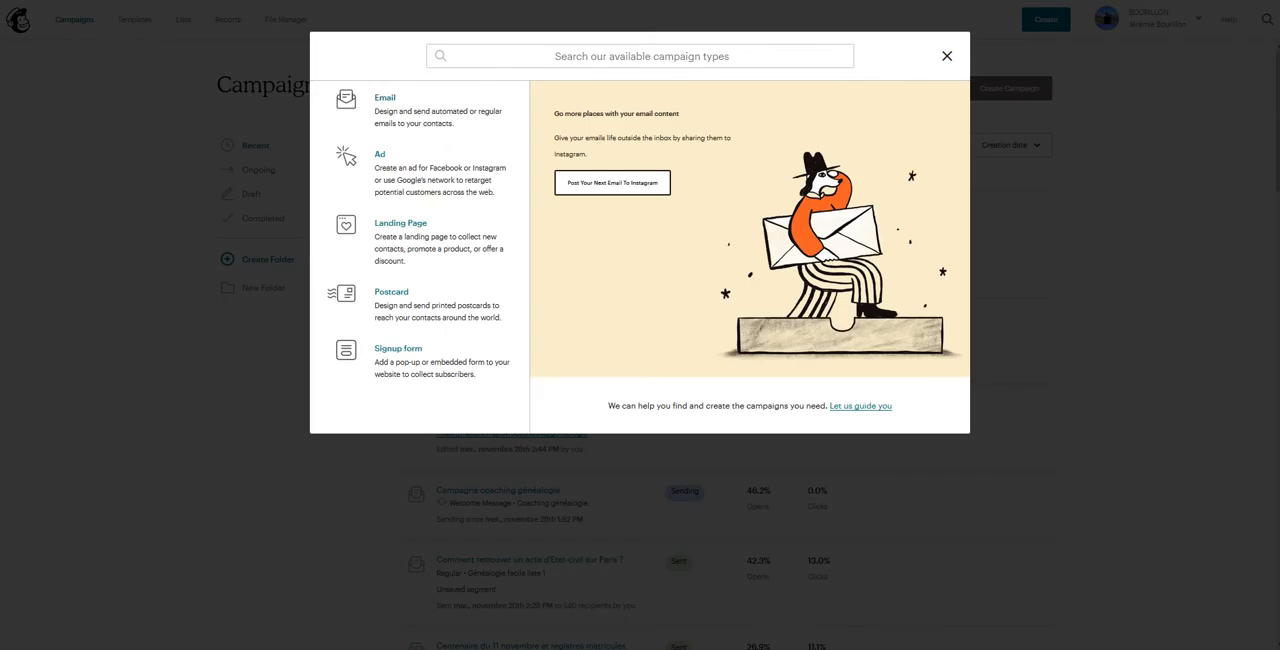
click(400, 110)
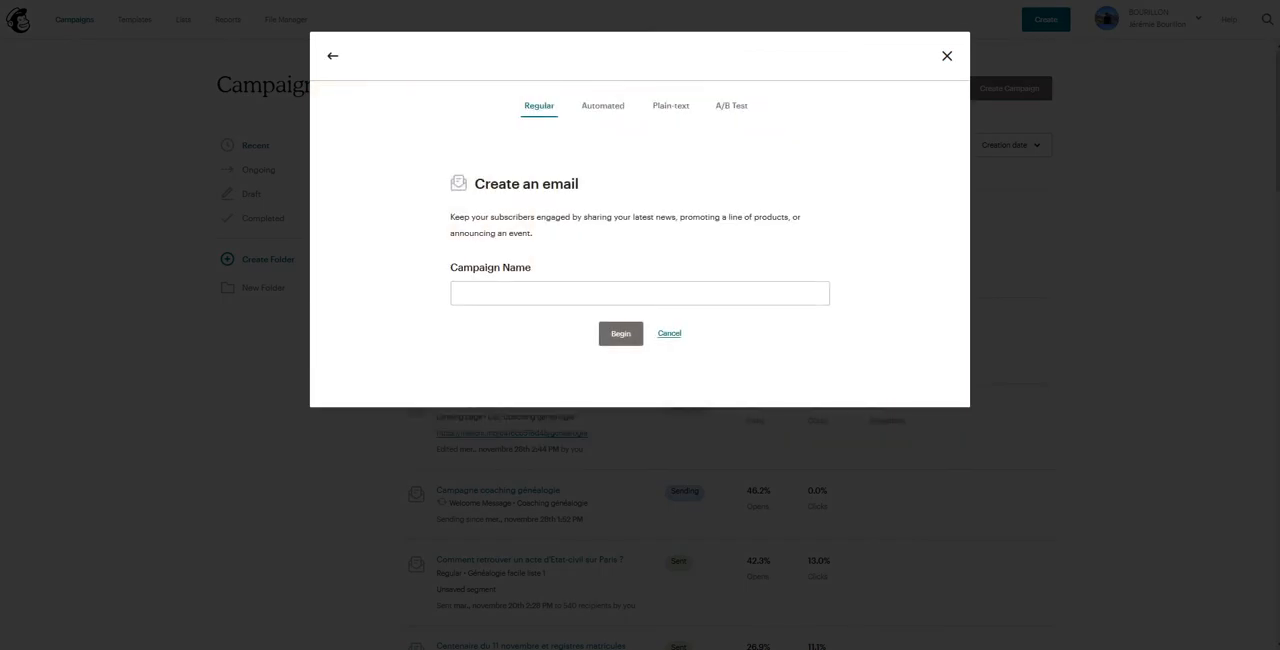
click(640, 293)
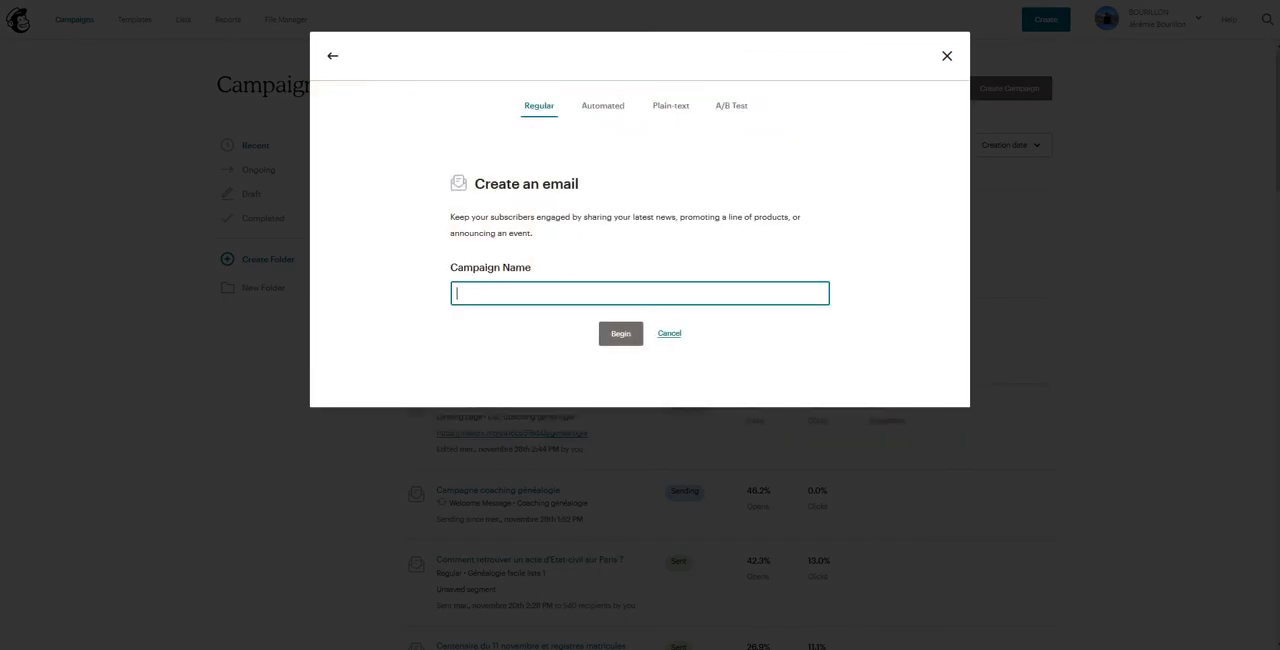
text(Emai)
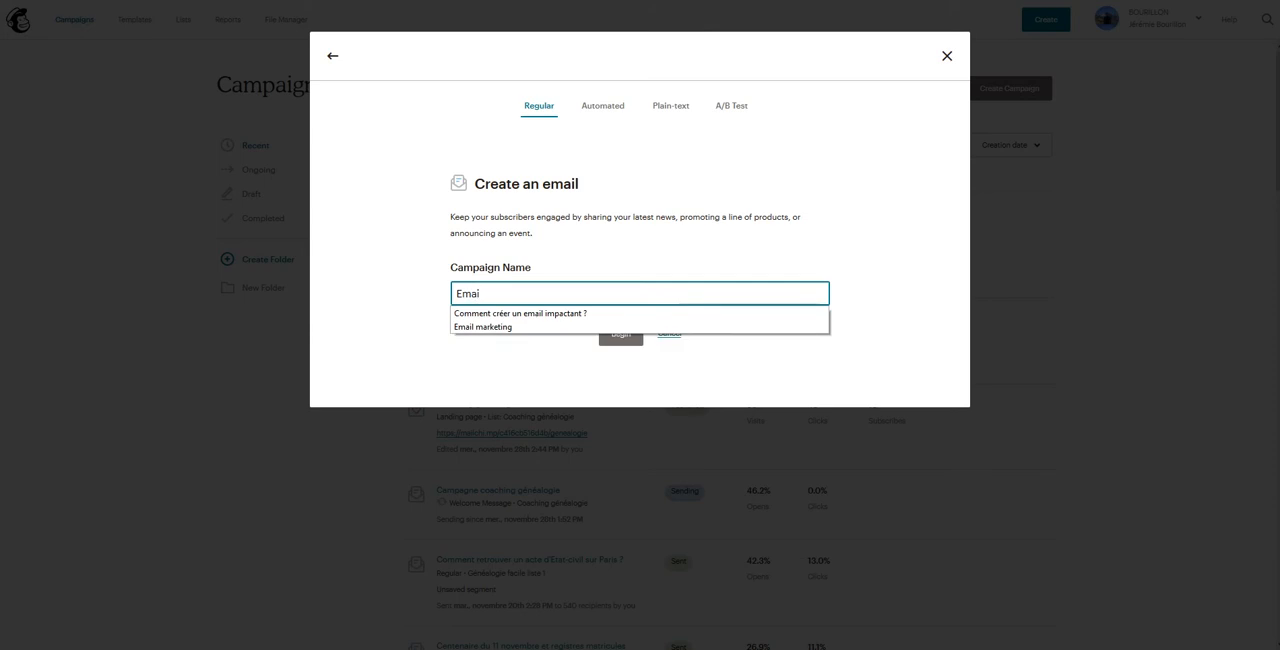
text(l ma)
key(Down)
key(Return)
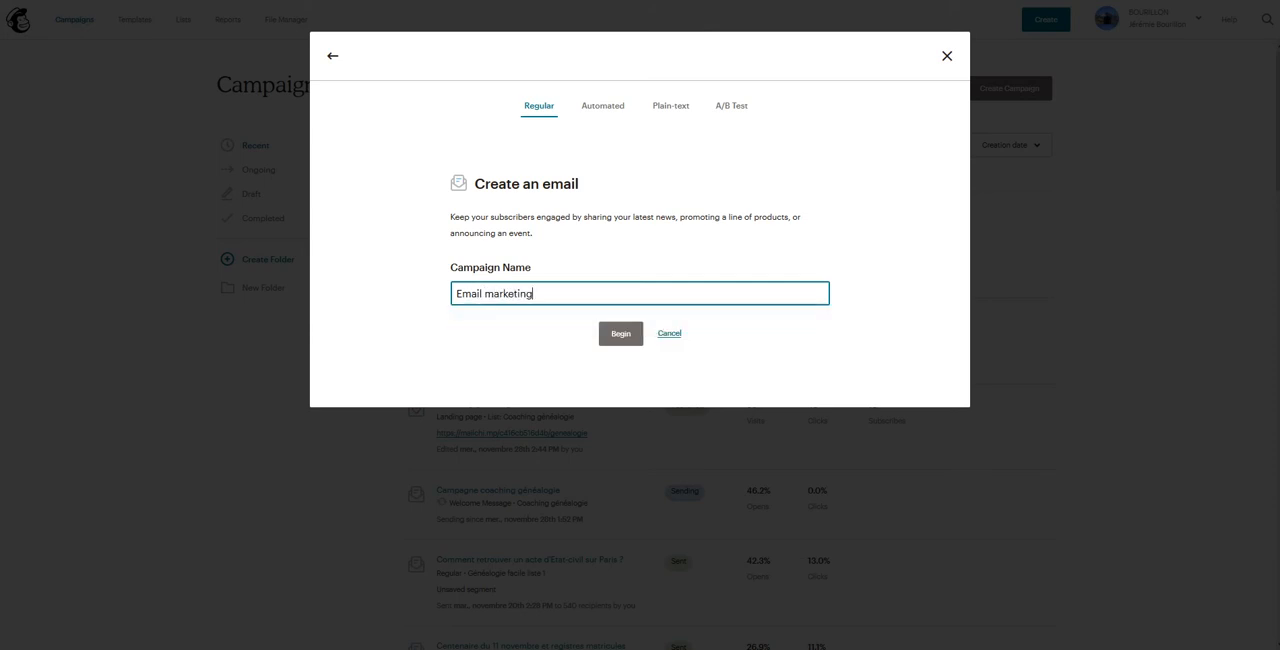
click(621, 333)
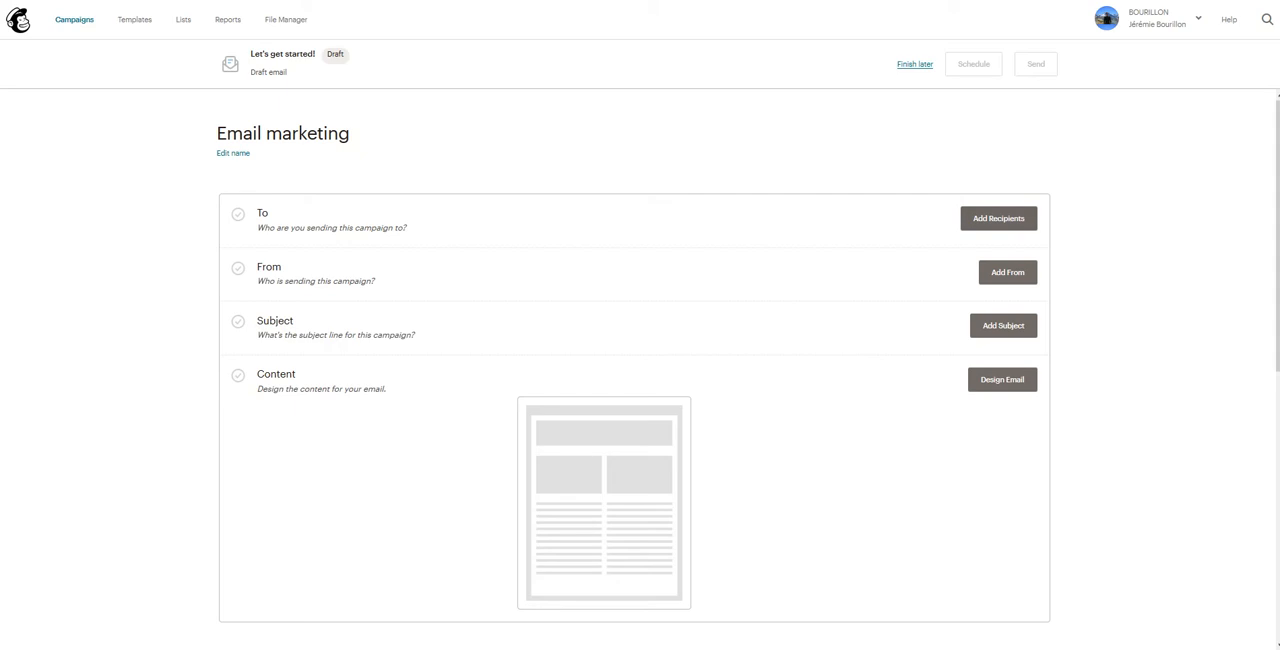
Step: Address the campaign to all subscribers on the list "Généalogie facile liste 1" and save the prefilled sender details
click(998, 219)
click(444, 276)
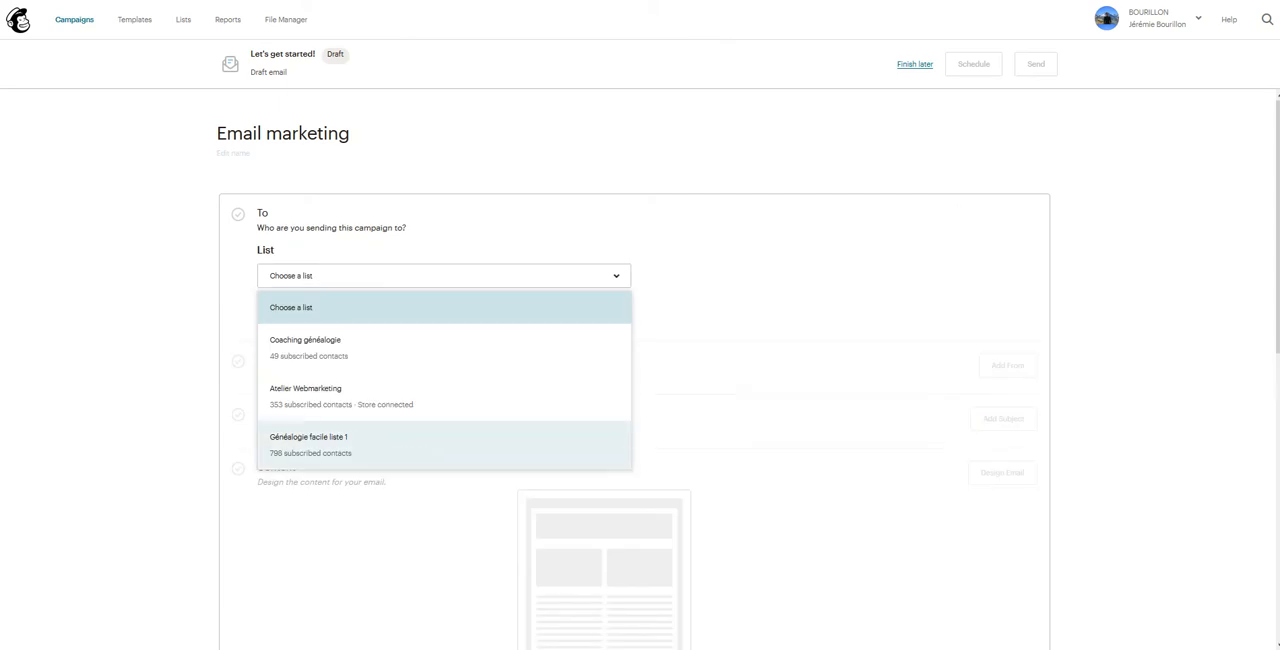
click(308, 444)
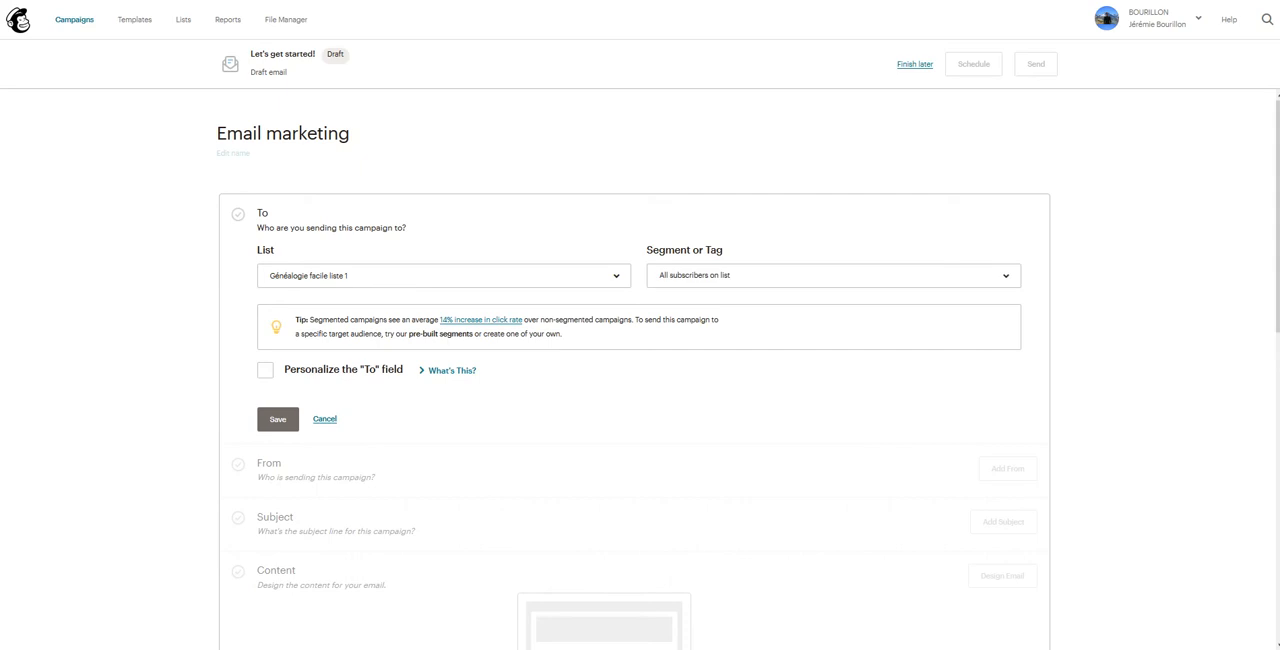
click(834, 276)
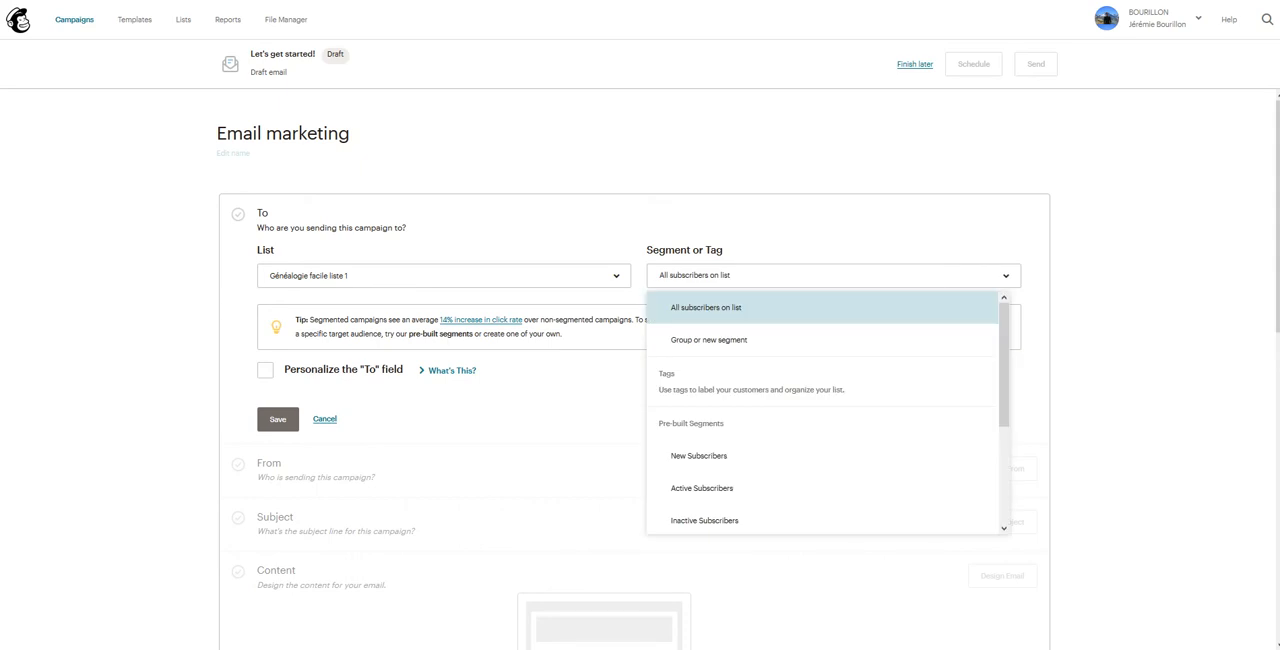
scroll(822, 410, down, 1)
scroll(822, 410, up, 2)
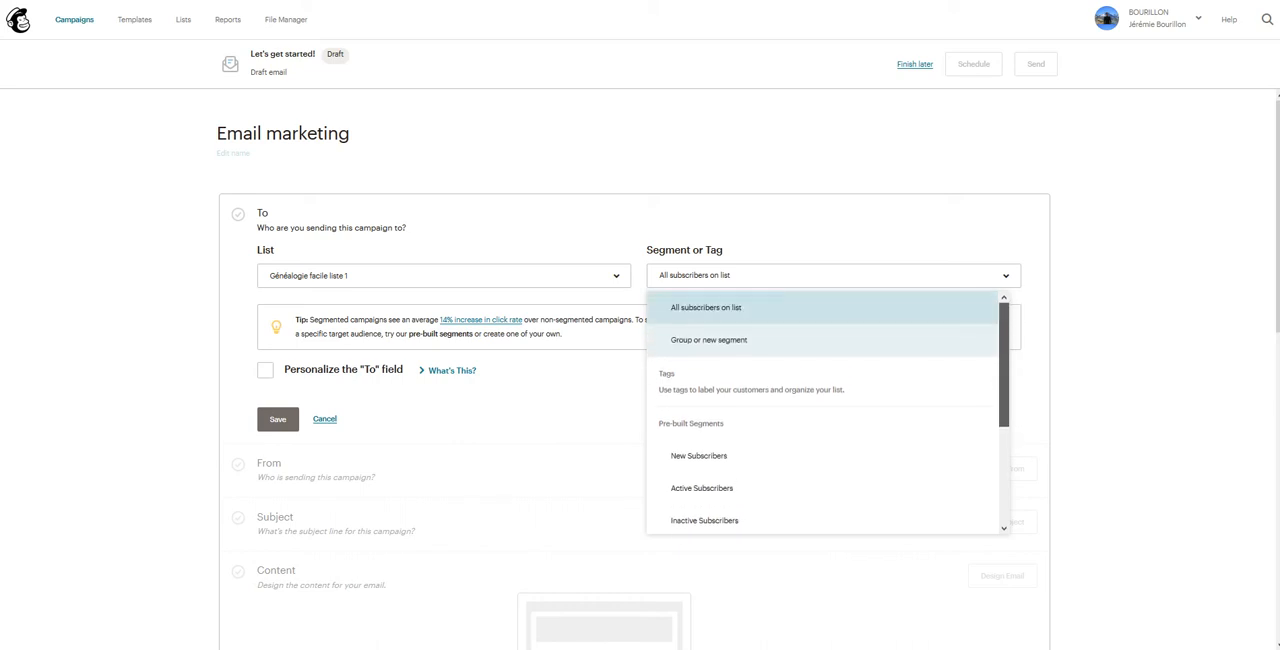
click(822, 308)
click(277, 419)
click(1008, 297)
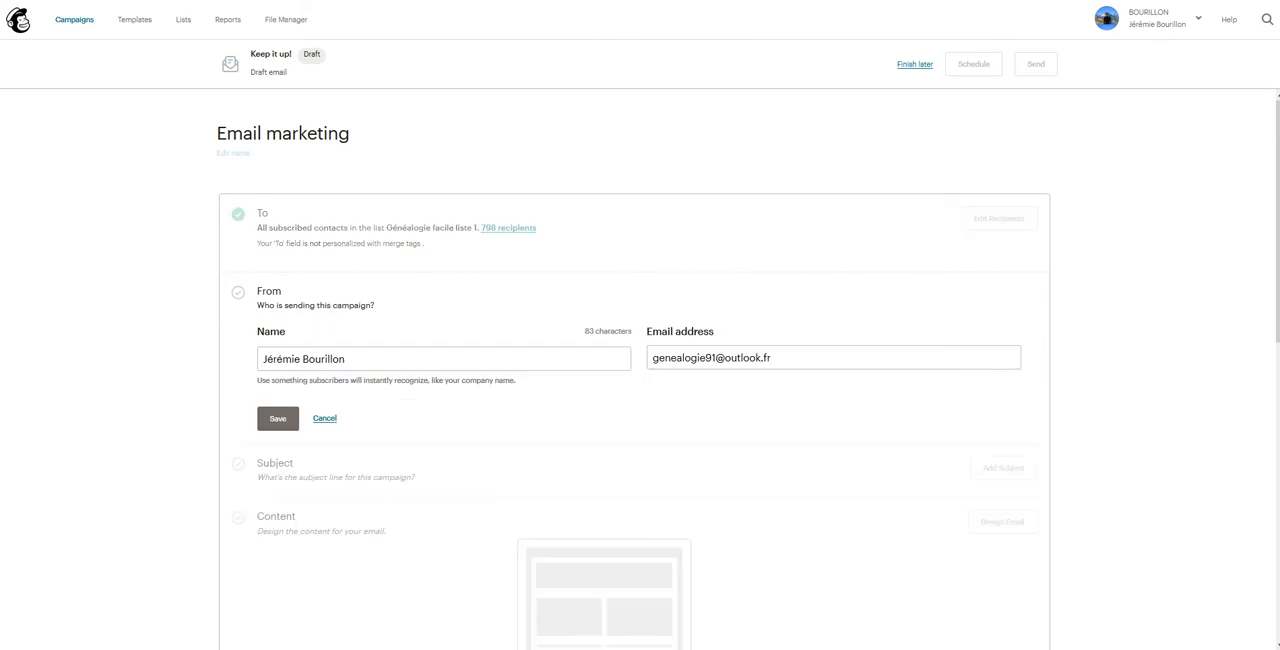
click(277, 419)
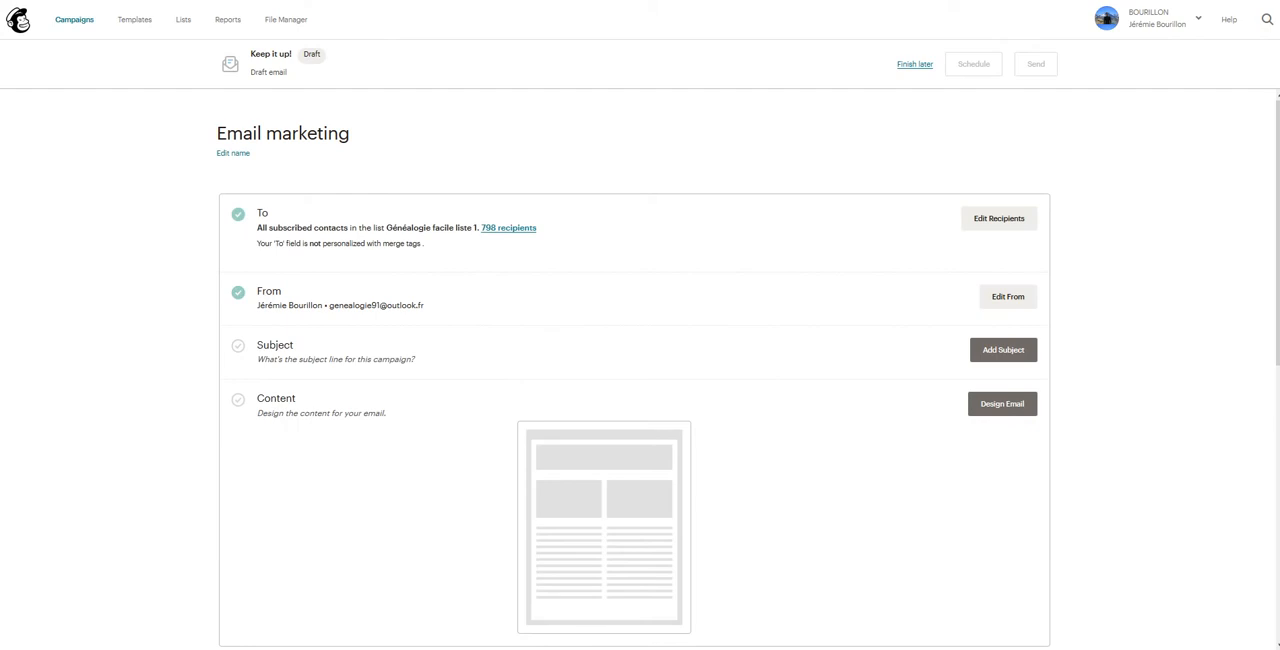
Step: Set the campaign's subject to "Email marketing" with the preview text "sous titre" and save it
click(1003, 349)
click(443, 412)
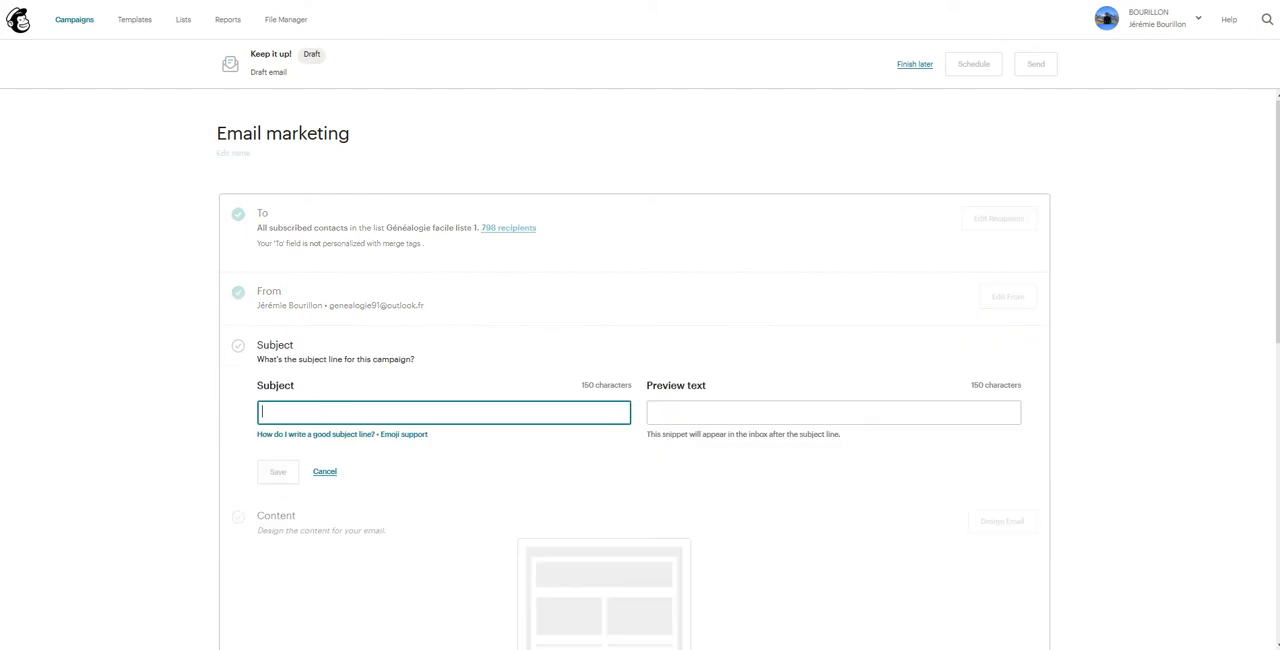
text(Email mar)
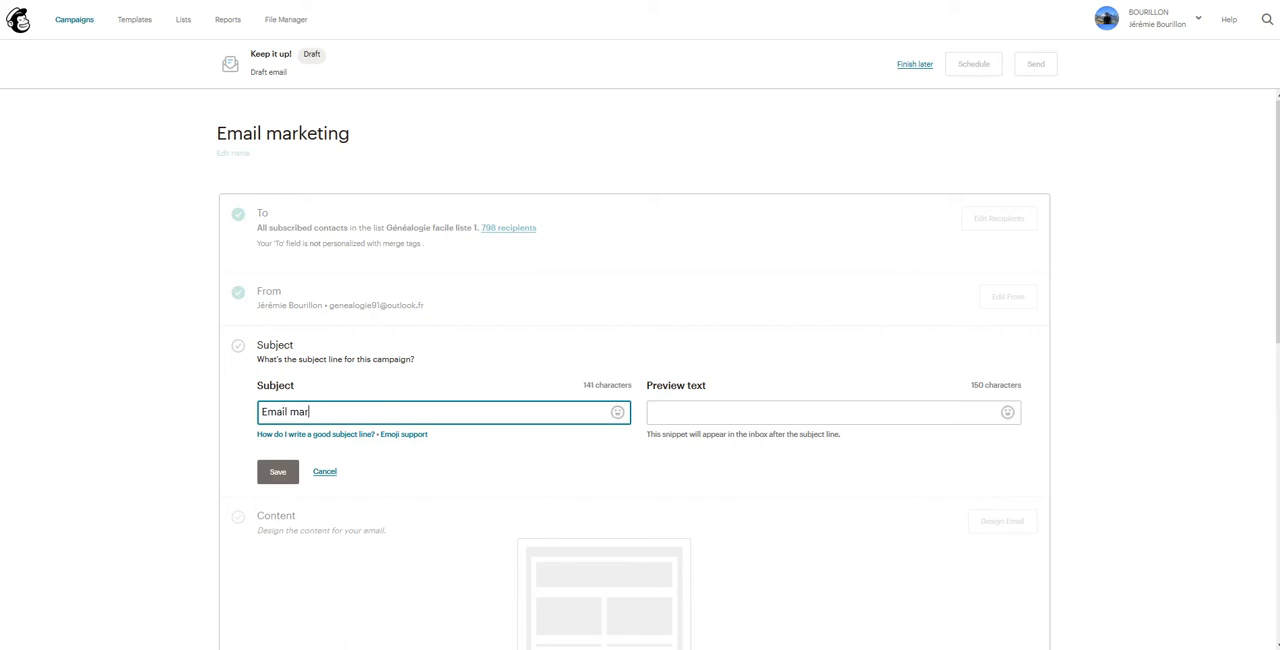
text(keting)
click(720, 412)
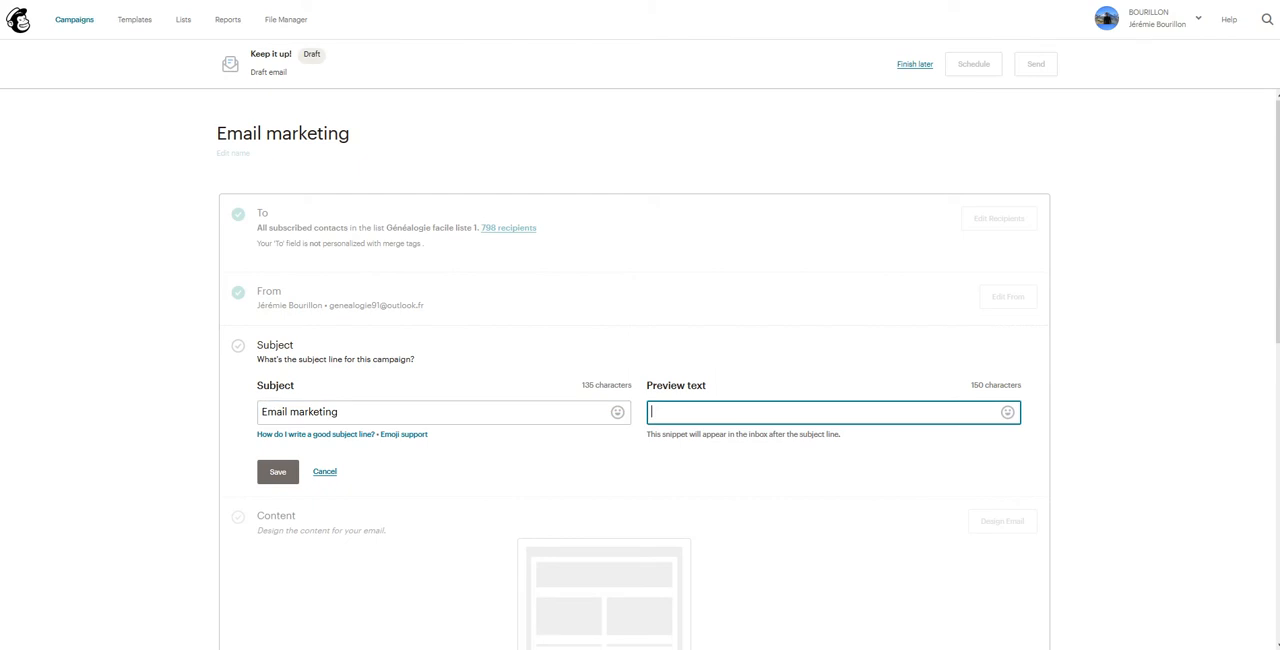
text(sous titre)
click(277, 471)
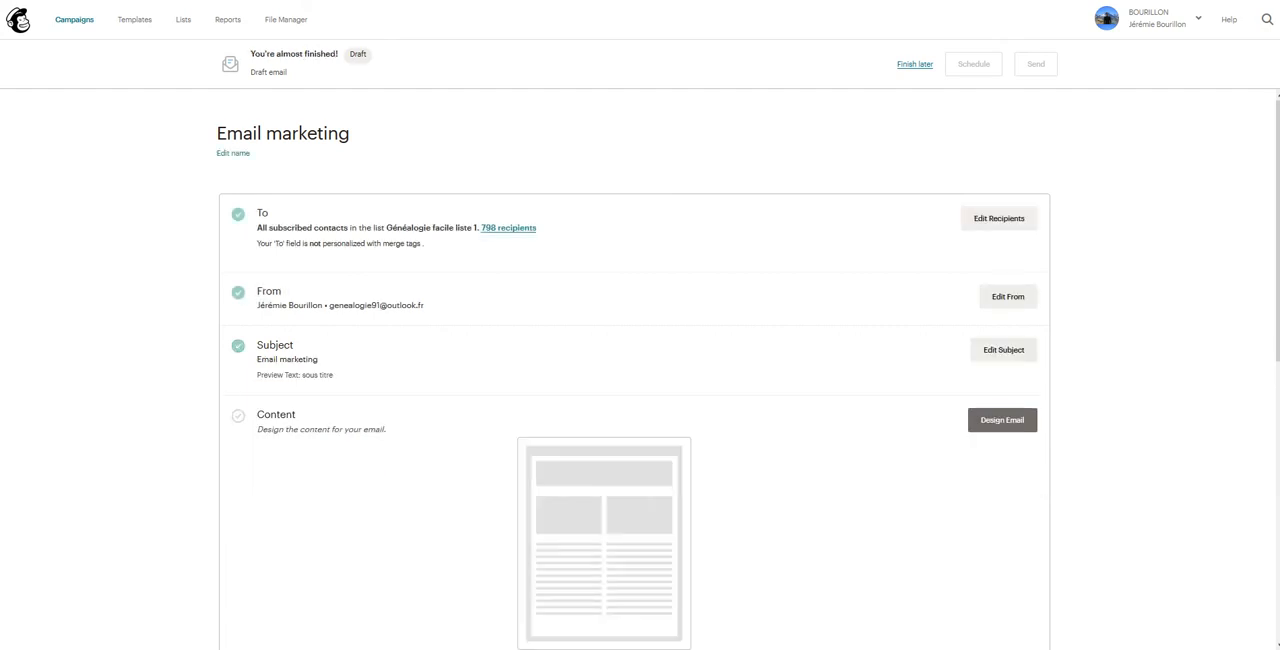
Step: Start the email design from a saved template and open its text block for editing
click(1002, 420)
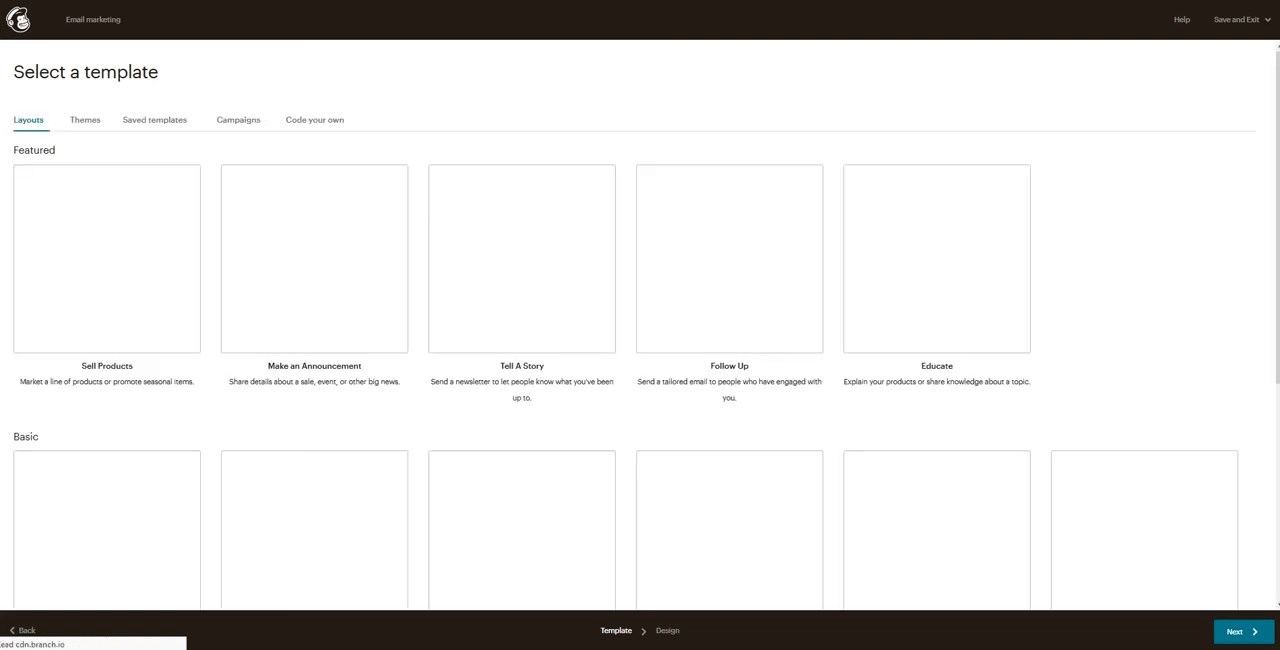
click(155, 120)
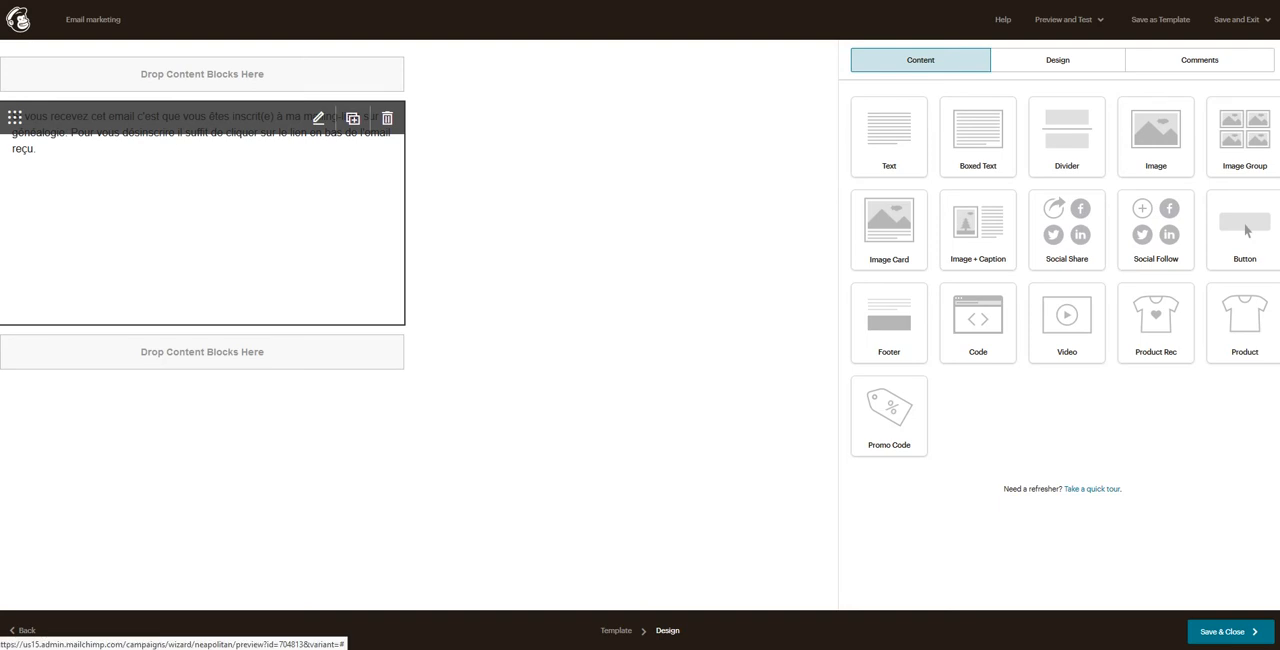
click(318, 118)
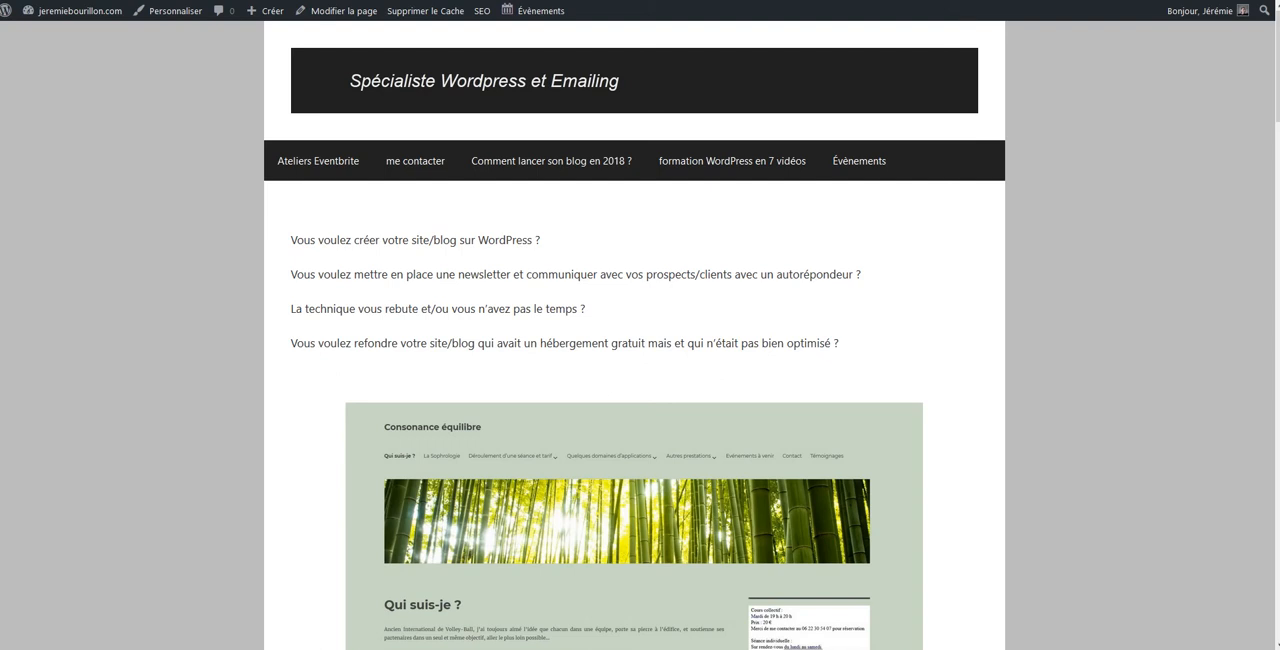
Step: Copy the introductory questions from "Vous voulez créer votre site/blog" onward on the website and paste them below the text block's existing paragraph
drag(291, 240, 842, 345)
key(ctrl+c)
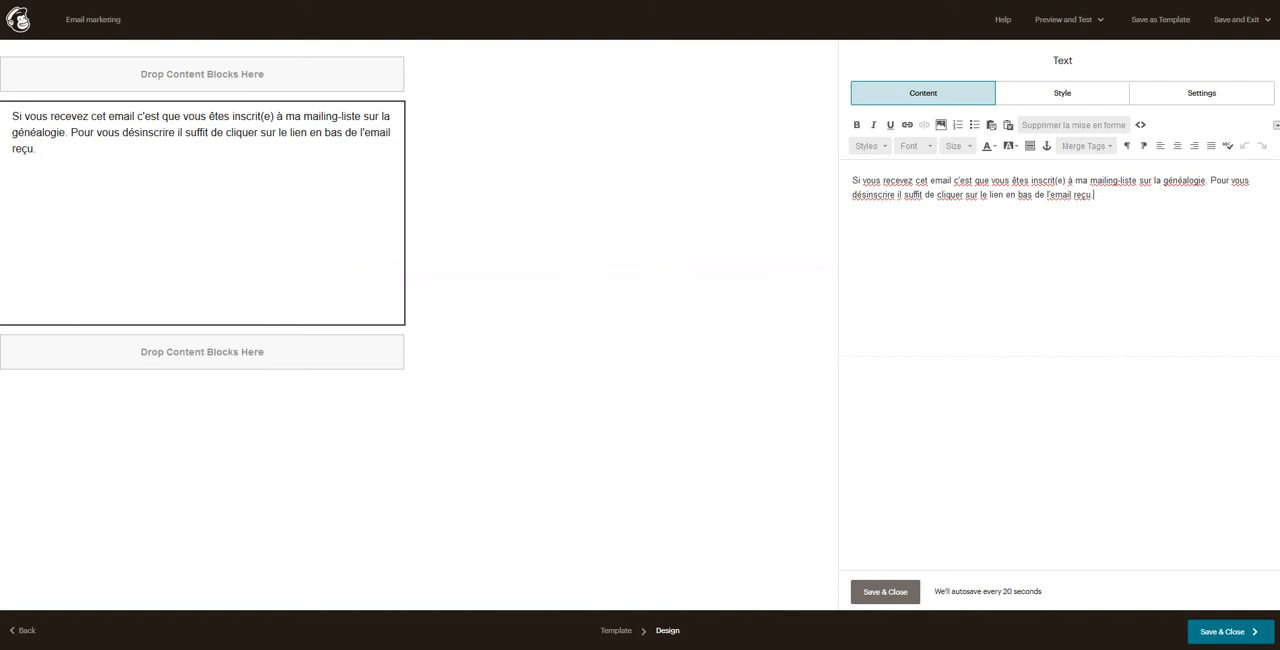
key(Return)
key(Return)
key(Return)
key(ctrl+v)
key(Return)
key(Return)
key(Return)
Step: Copy the website's paragraphs starting "Pourquoi utiliser la technologie WordPress" and paste them below the questions in the email text block
key(ctrl+Tab)
scroll(640, 200, down, 5)
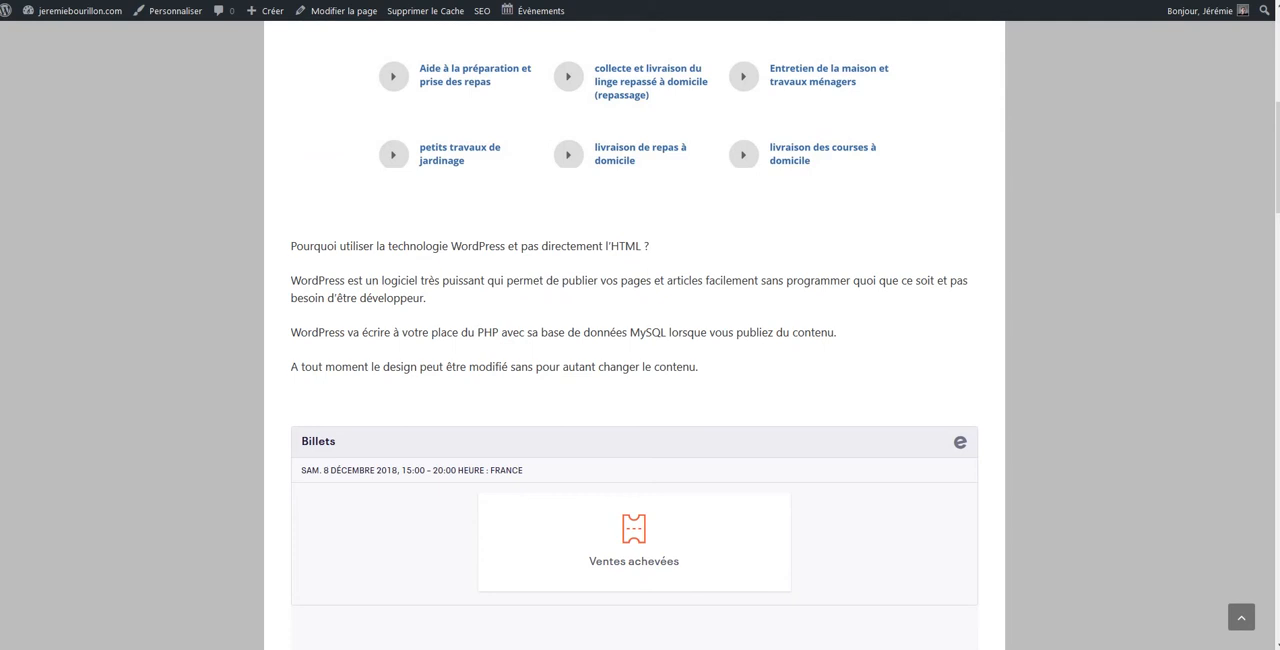
drag(291, 246, 700, 368)
key(ctrl+c)
key(ctrl+shift+Tab)
key(ctrl+v)
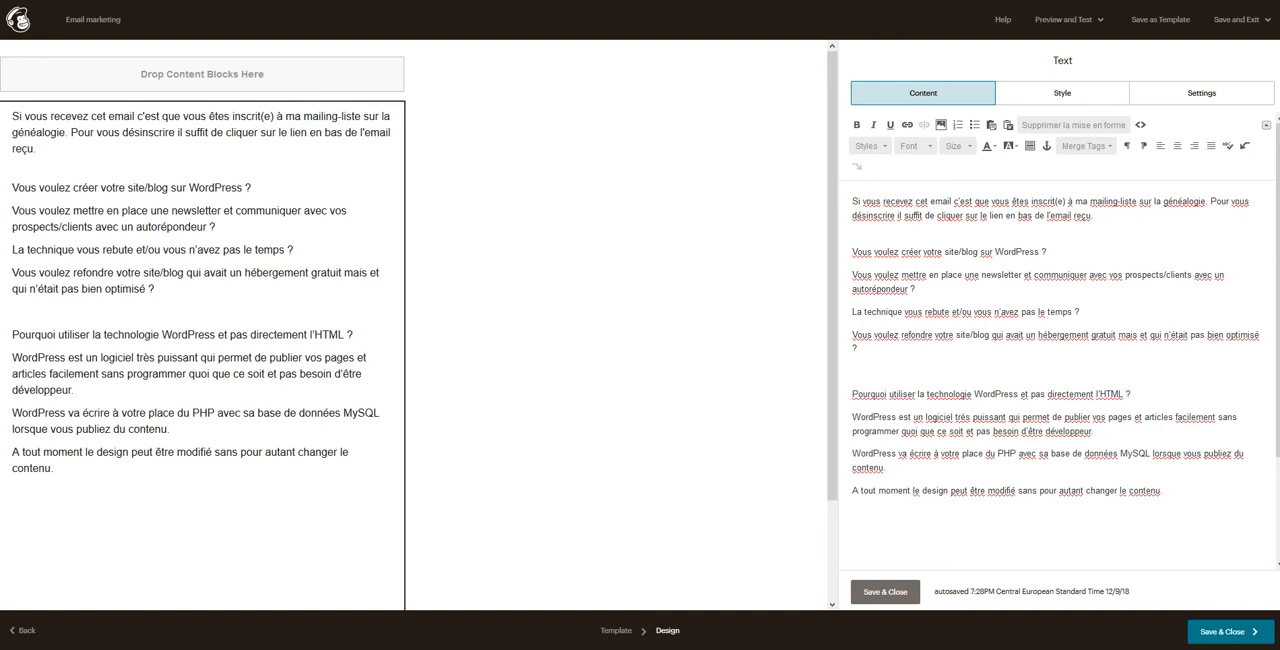
Step: Review the text block's style options, column settings and content
click(1062, 92)
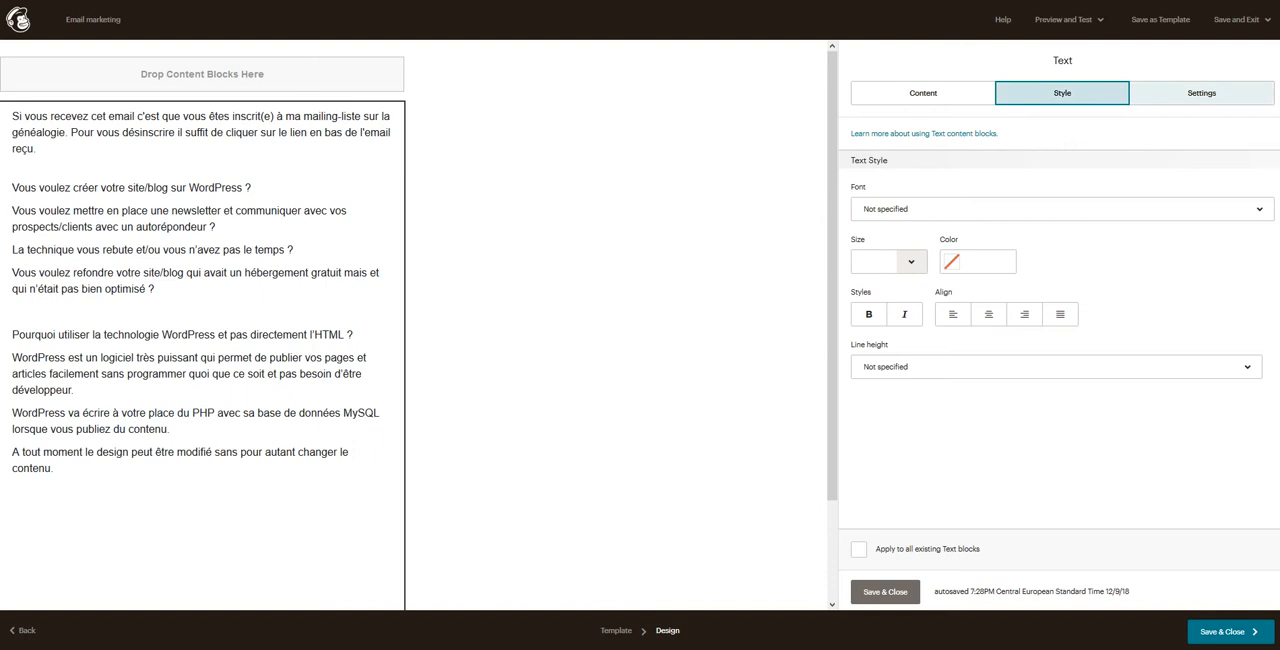
click(1201, 92)
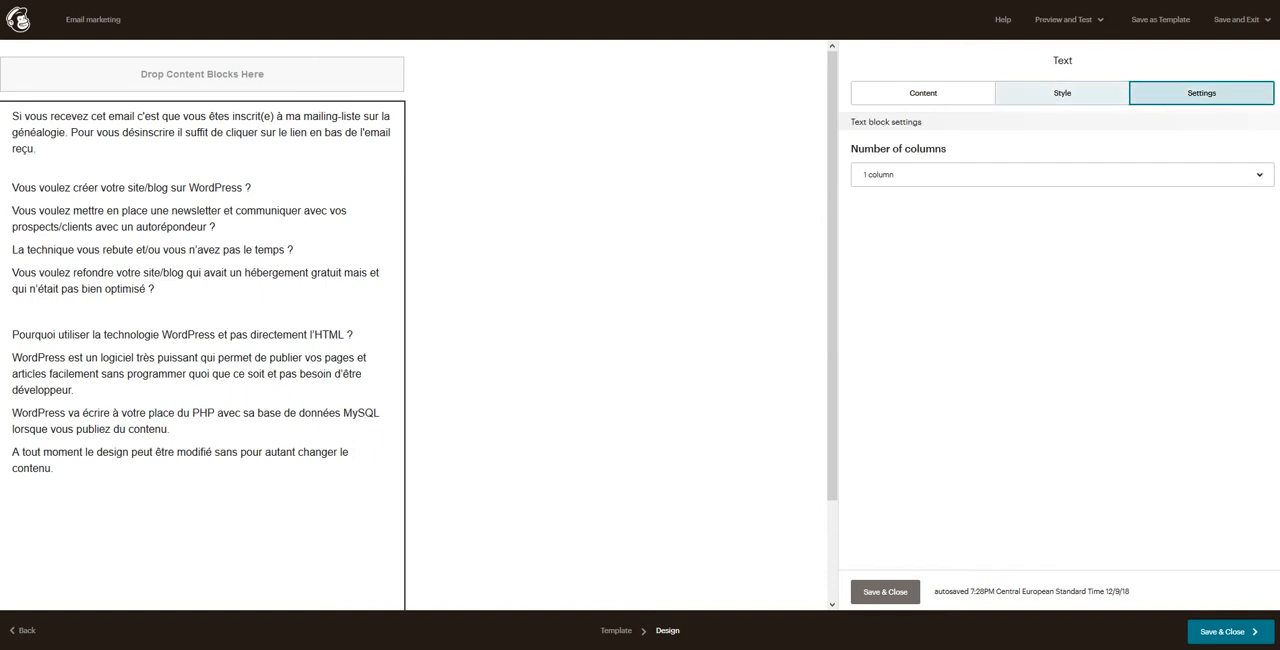
click(923, 93)
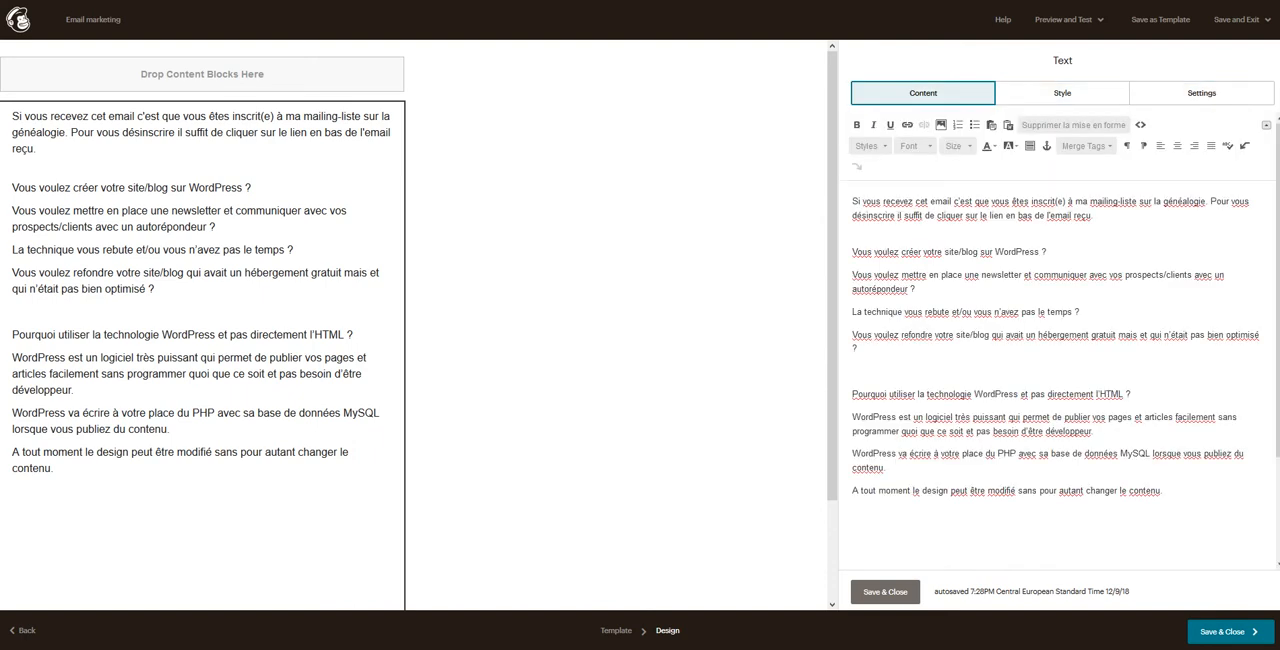
scroll(1060, 380, down, 2)
scroll(1060, 350, up, 2)
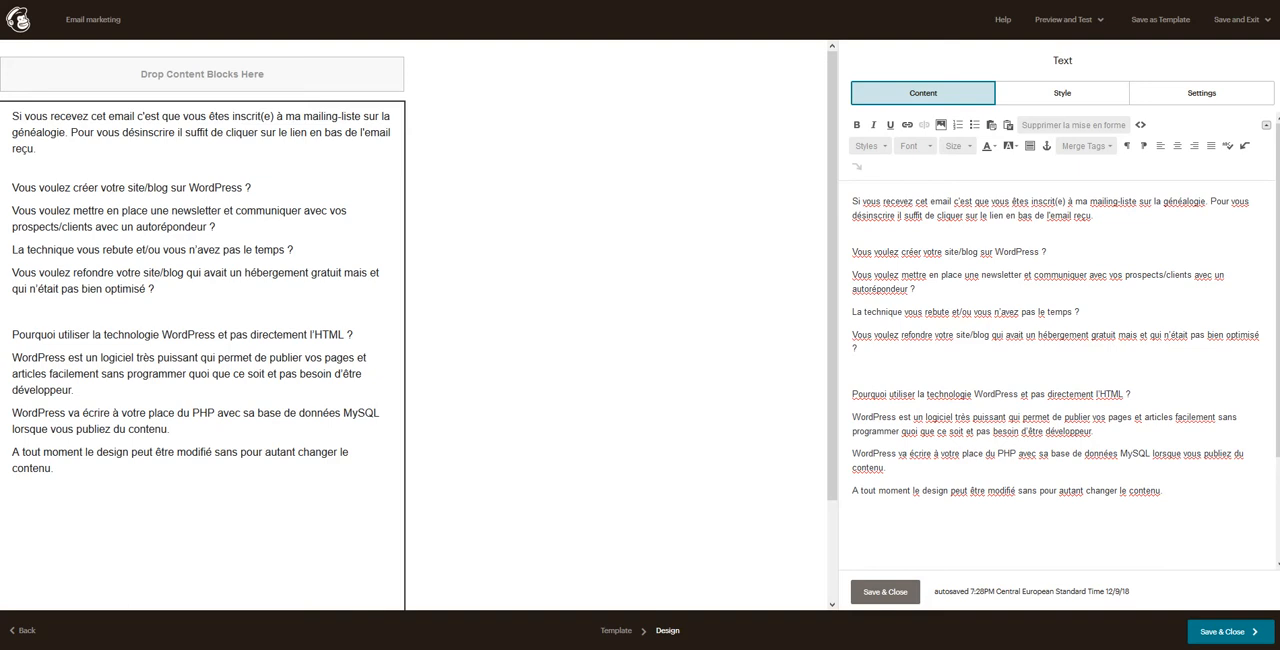
Step: Save and close the email design, and check the campaign overview
click(885, 591)
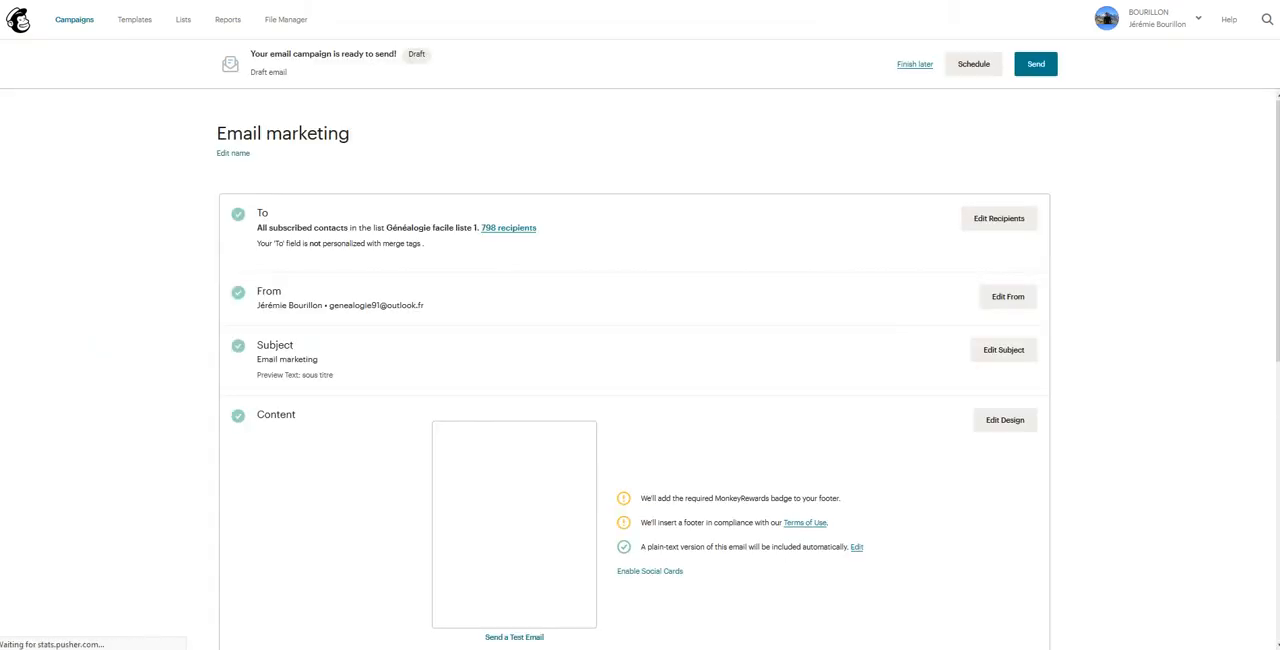
scroll(640, 370, down, 1)
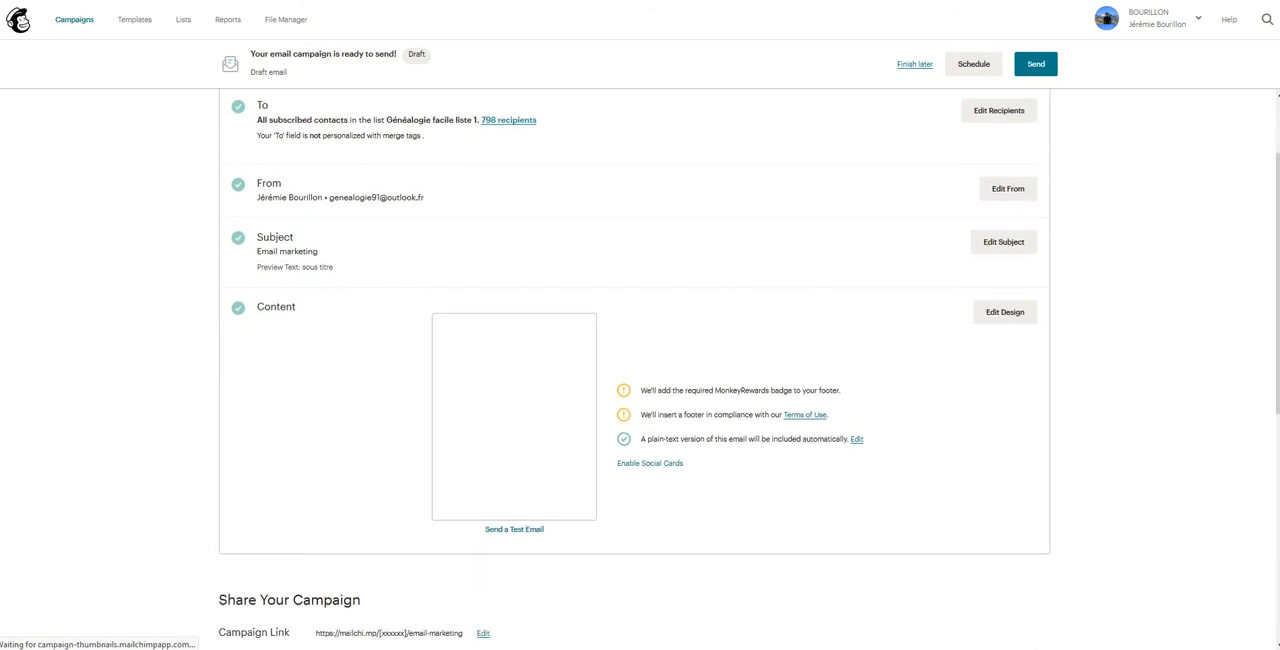
scroll(640, 370, up, 1)
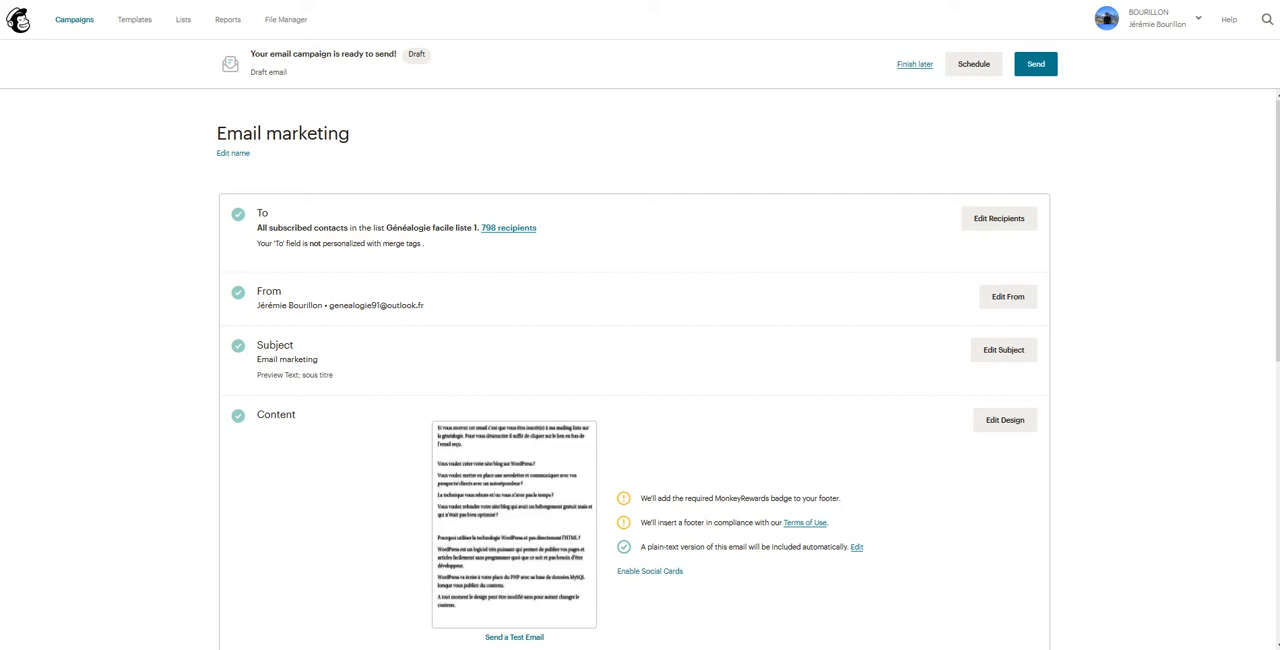
Step: Open the scheduling settings for the "Email marketing" campaign and set the delivery date to December 10, 2018
click(973, 63)
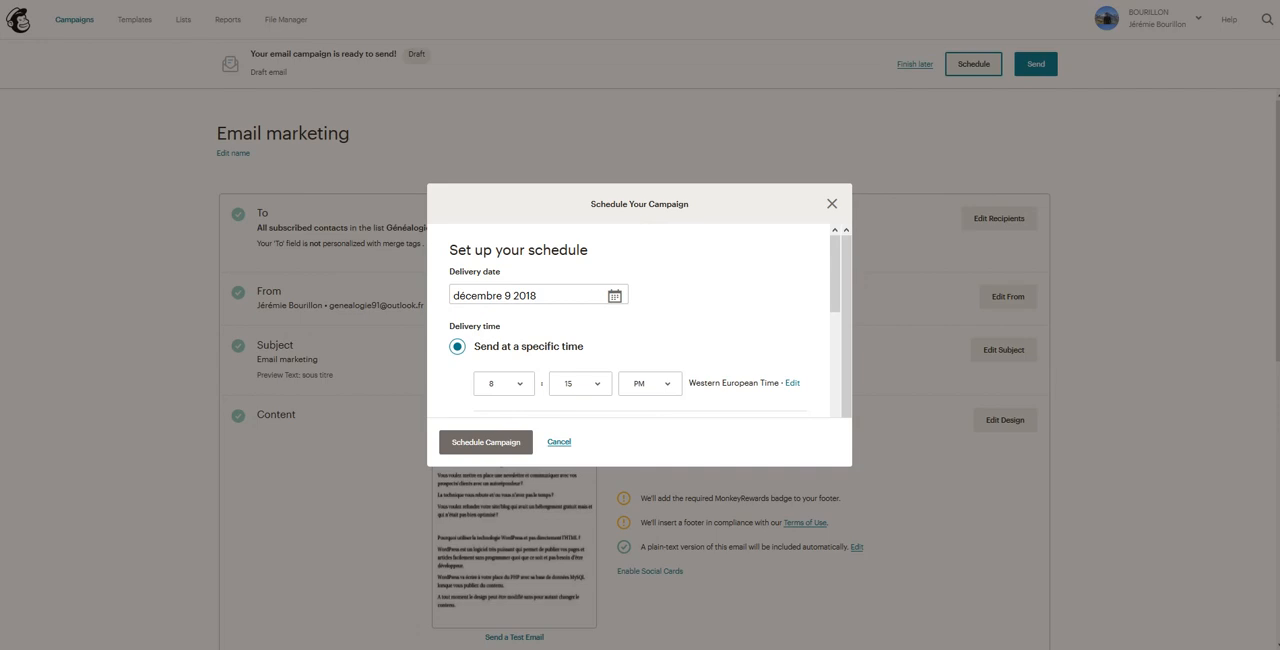
click(615, 296)
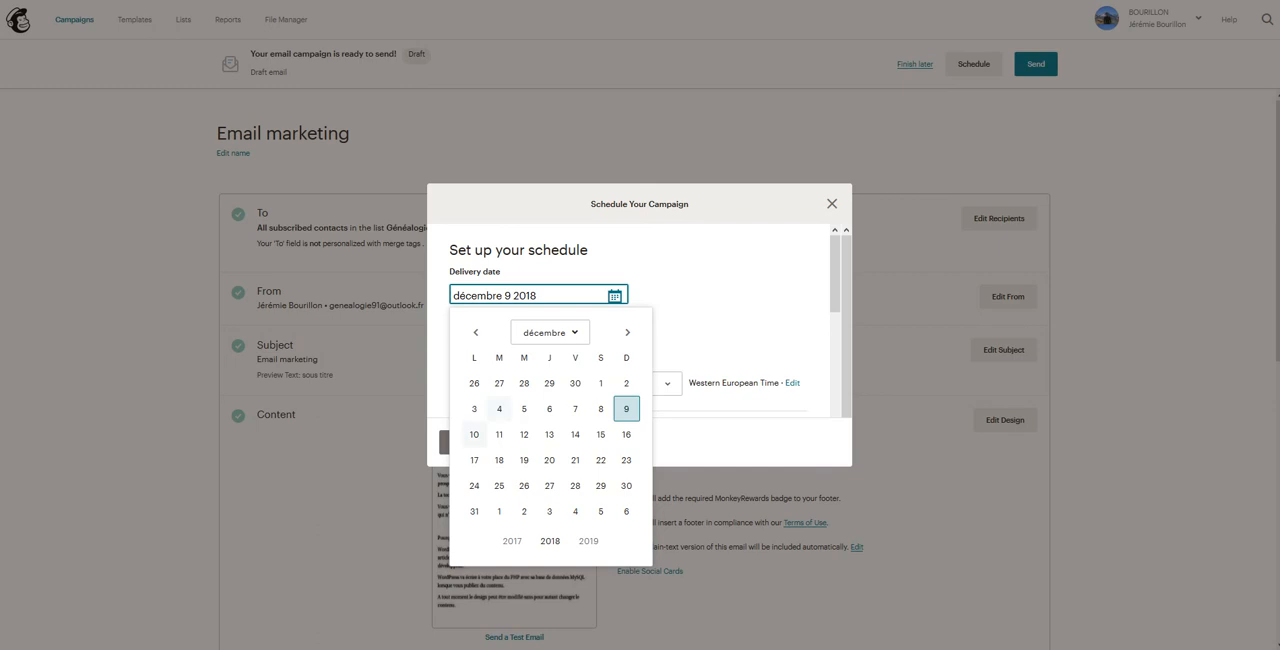
click(474, 434)
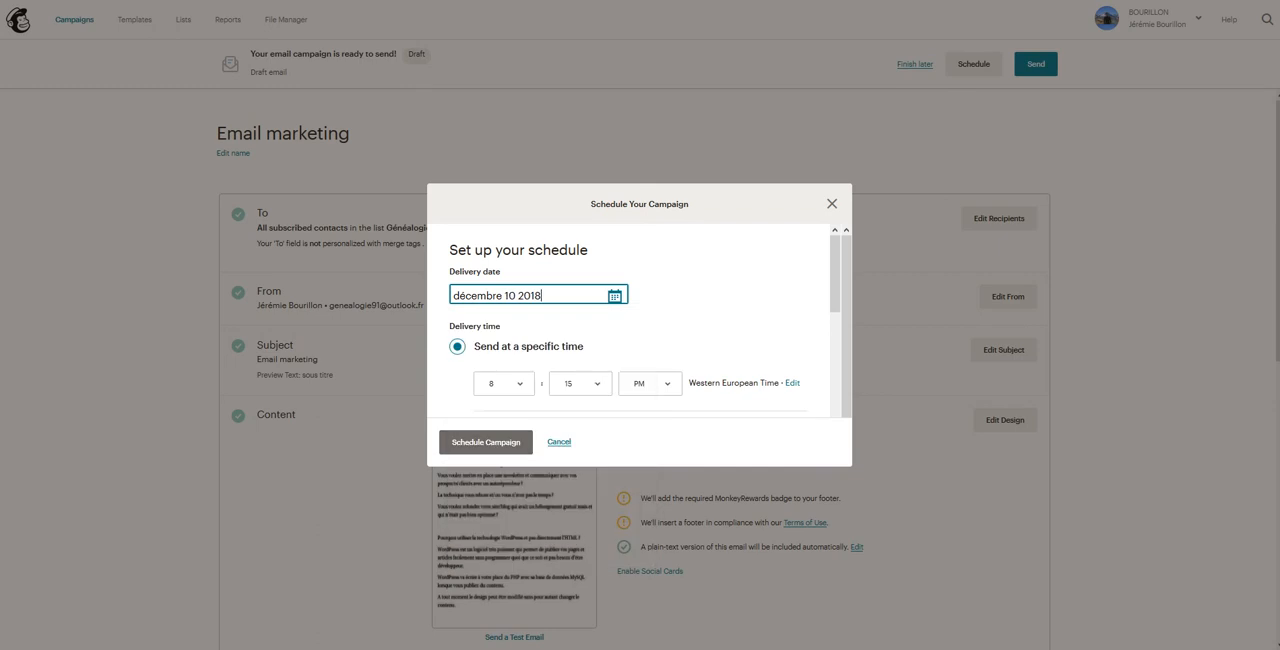
Step: Set the campaign's delivery time to 9:30 PM
click(504, 384)
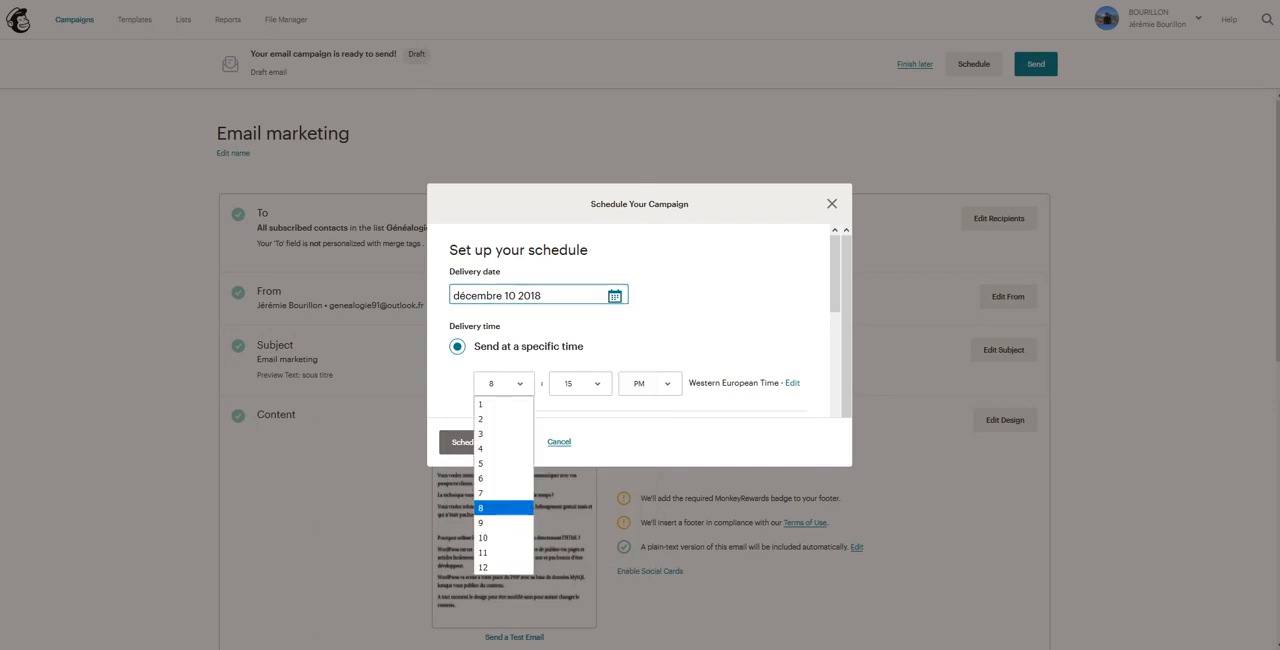
key(Down)
key(Return)
click(581, 384)
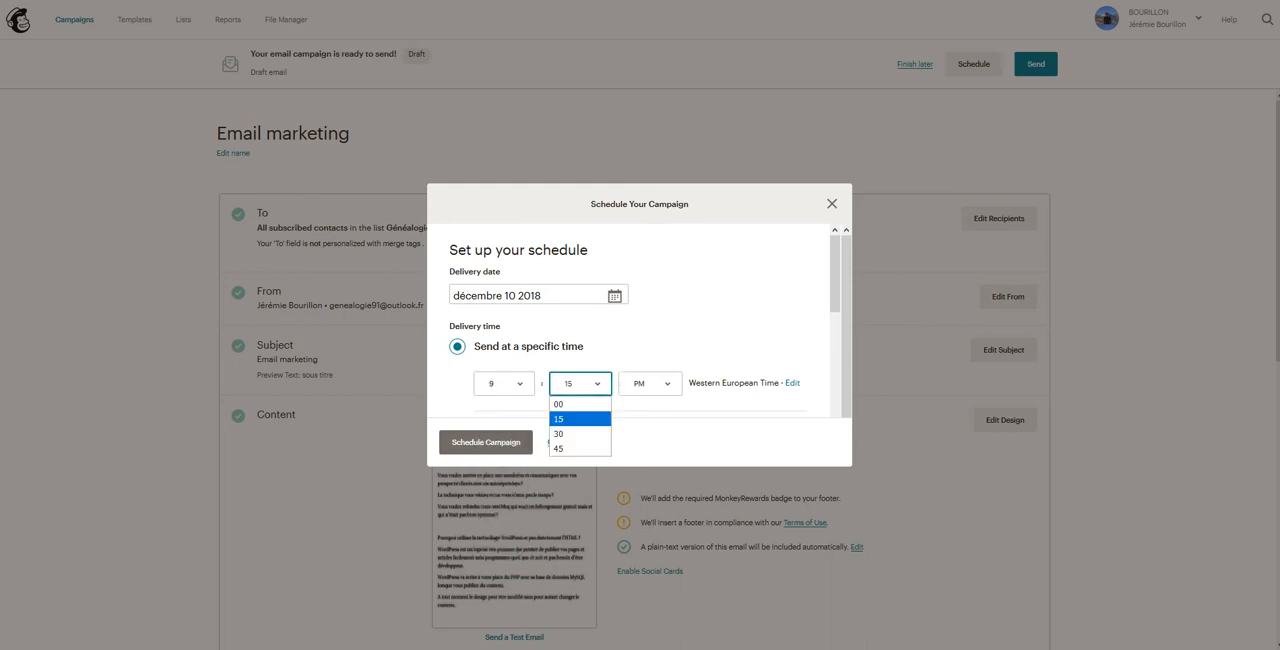
click(579, 433)
click(651, 384)
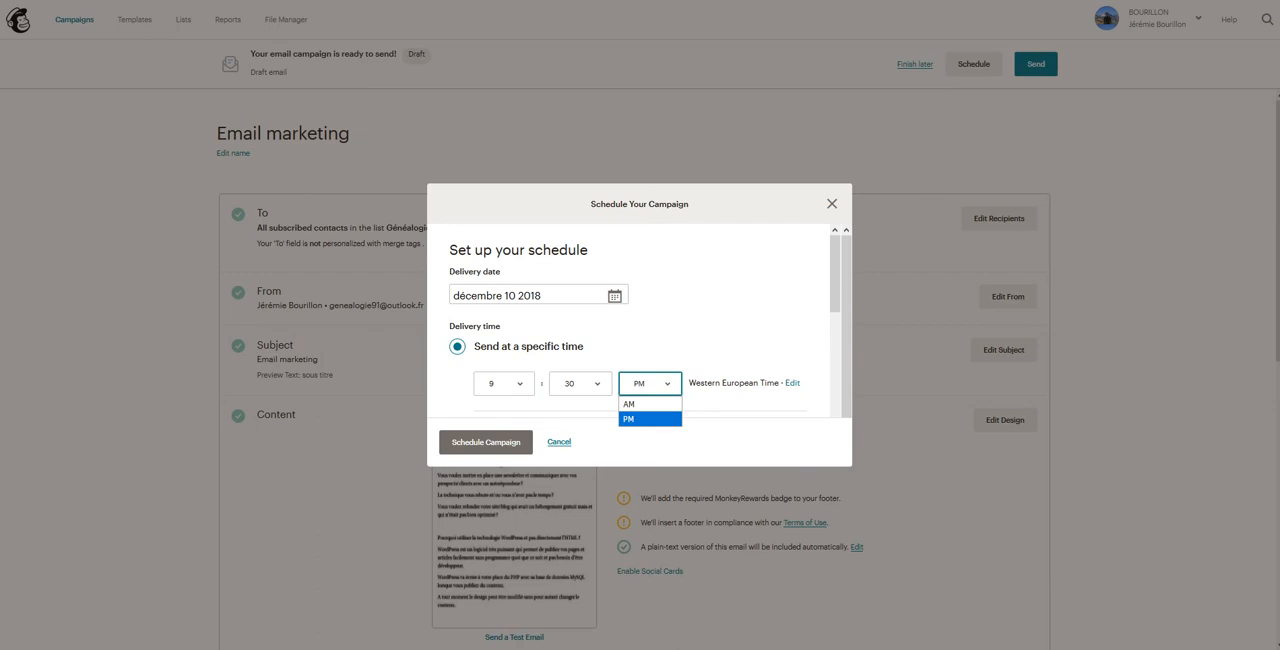
click(650, 419)
scroll(640, 320, down, 1)
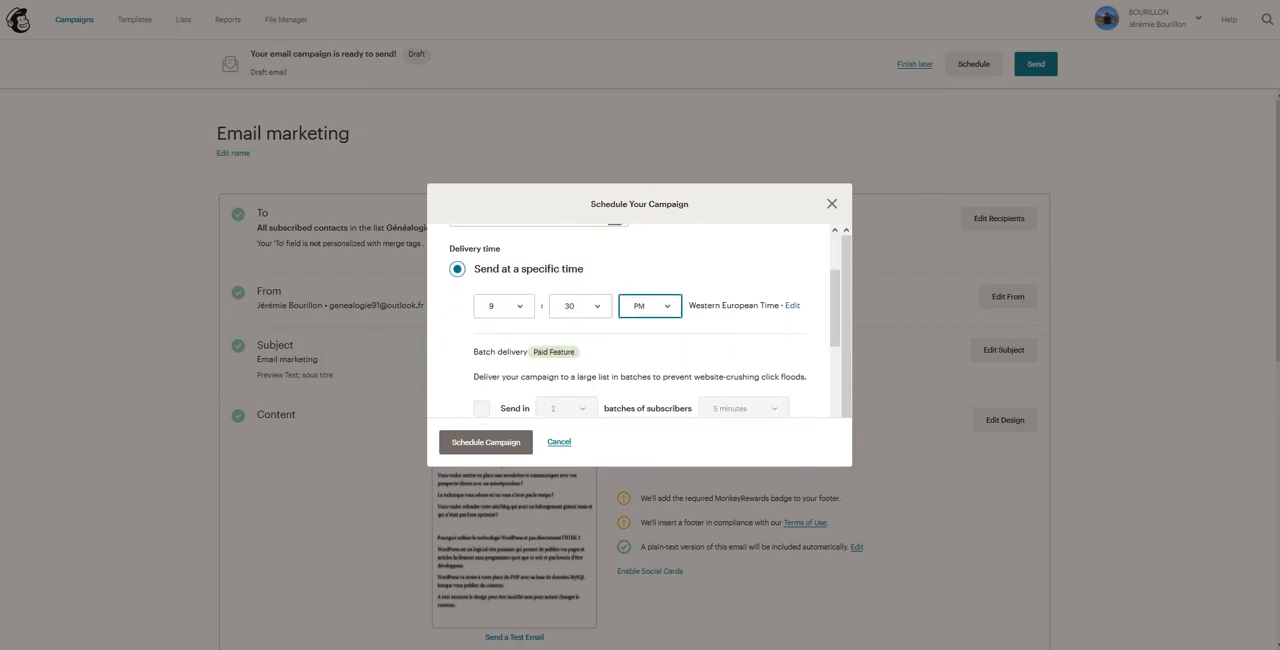
click(651, 306)
key(Up)
key(Return)
key(space)
key(Down)
key(Return)
scroll(645, 320, down, 1)
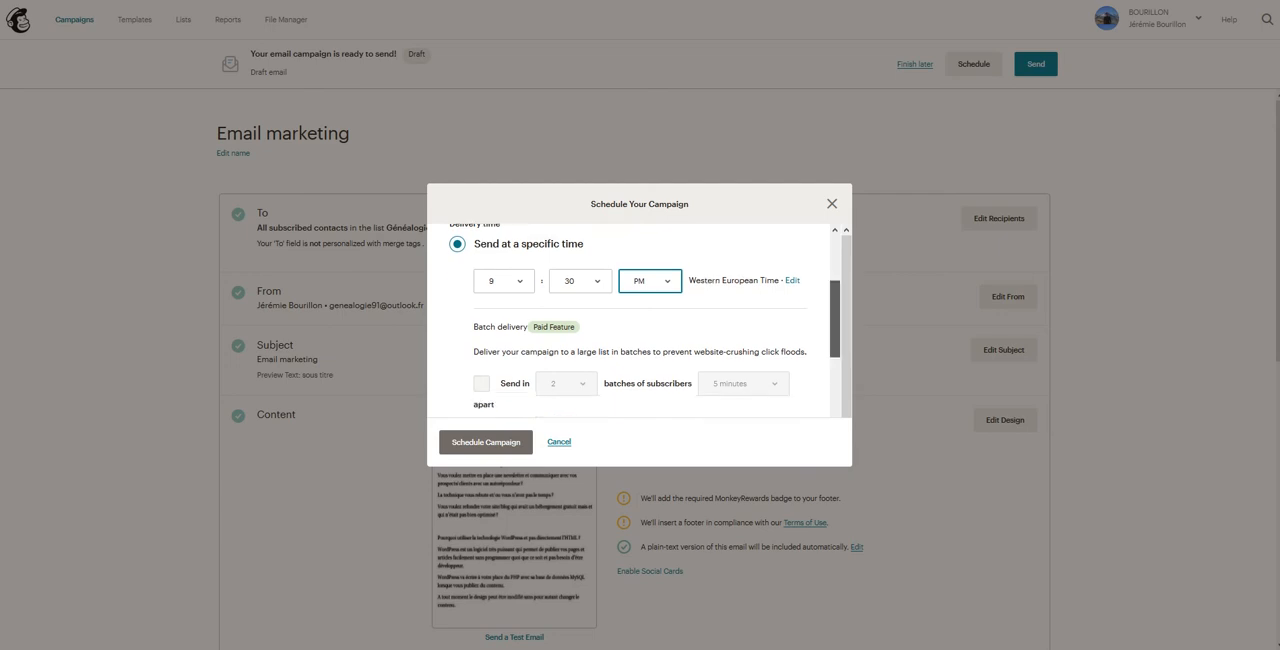
scroll(645, 320, up, 2)
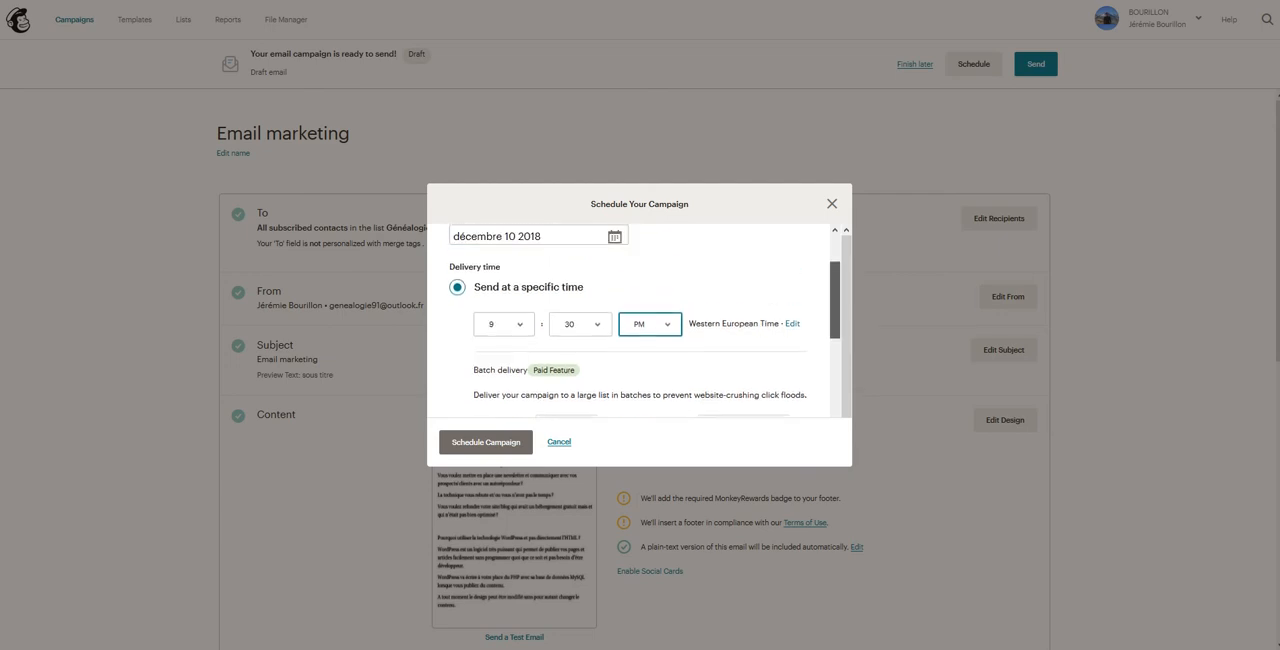
Step: Open the account's time zone settings from the schedule, review the account details, and return to the campaign overview
click(792, 330)
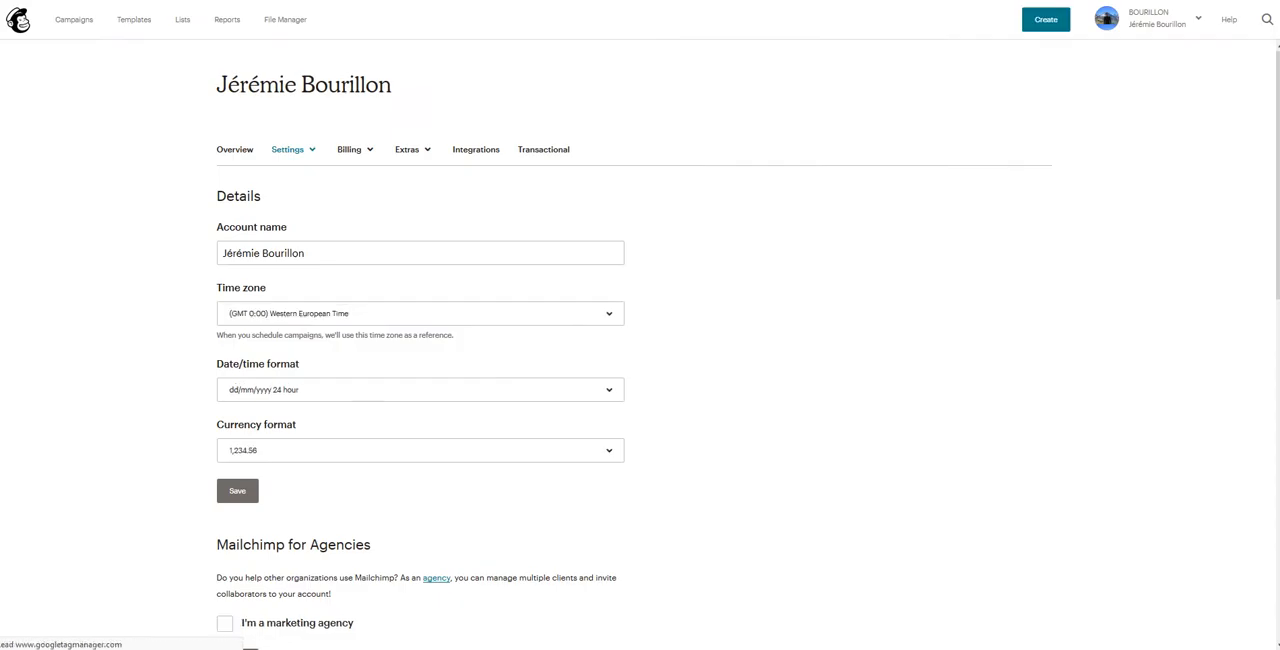
scroll(640, 345, down, 7)
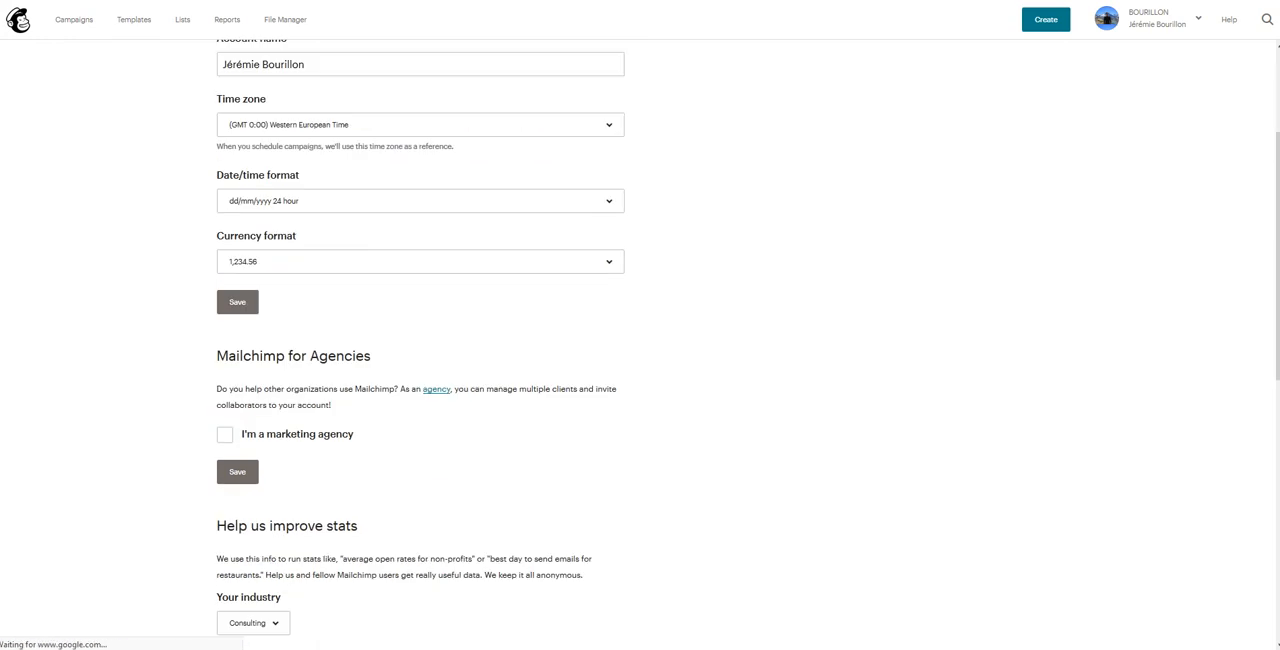
scroll(640, 345, up, 4)
scroll(640, 345, up, 2)
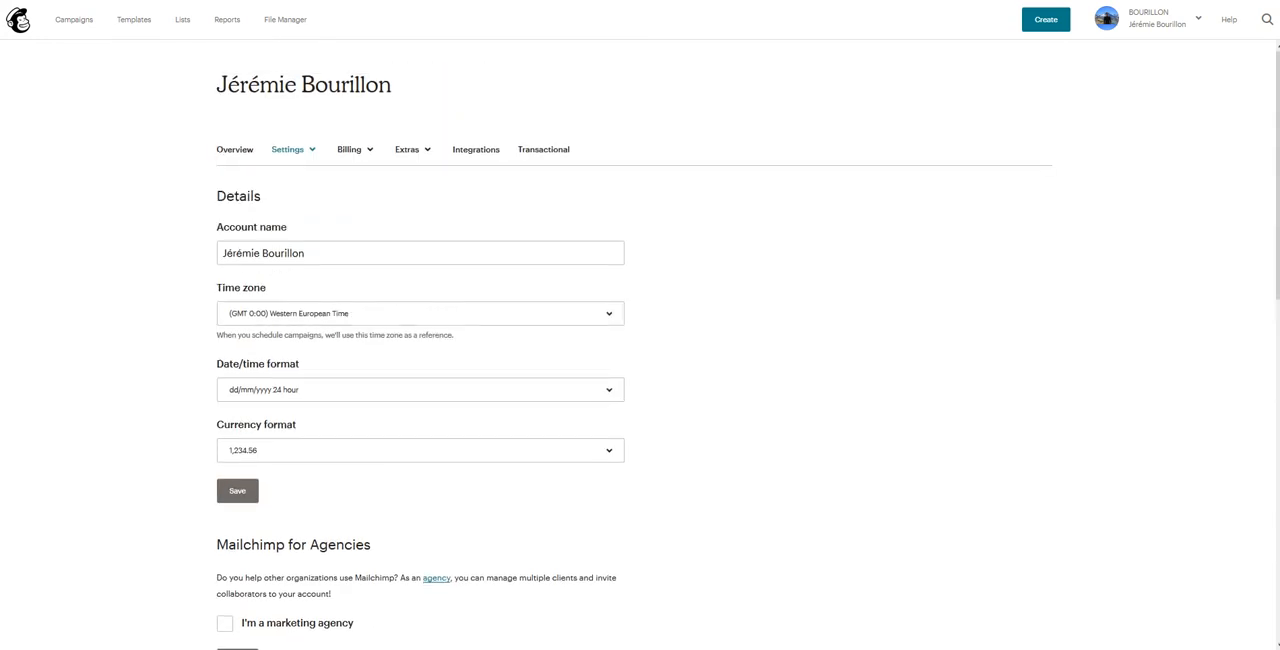
scroll(640, 345, down, 8)
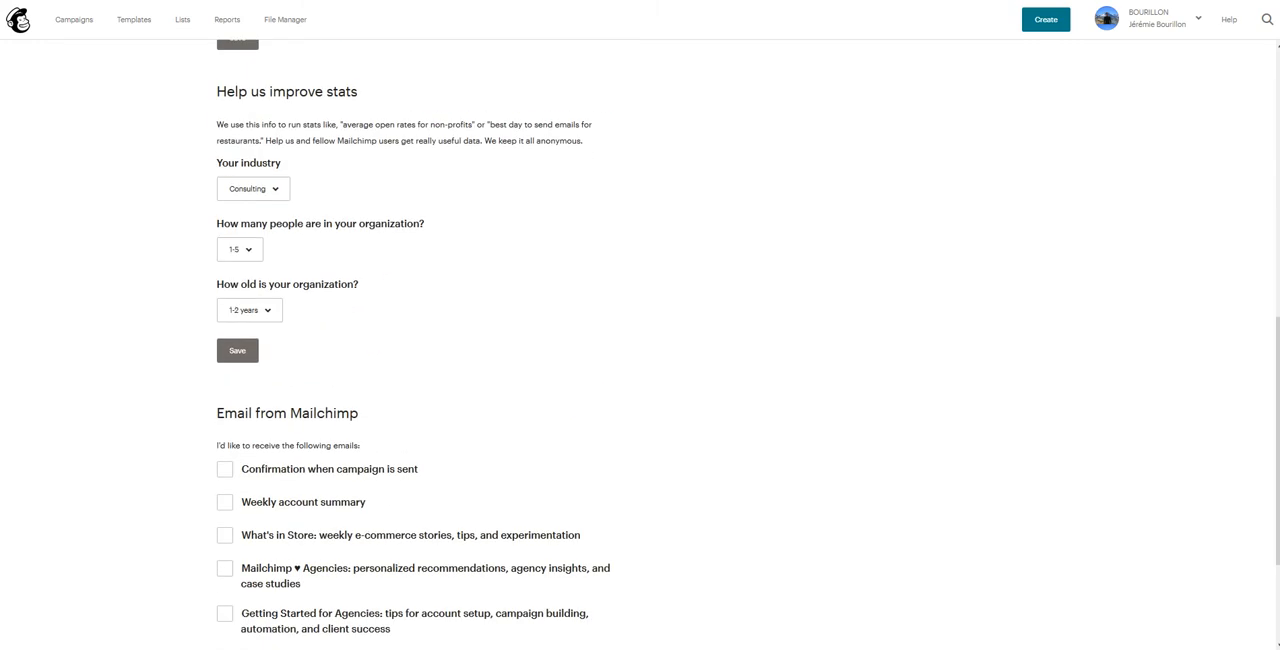
scroll(640, 345, up, 2)
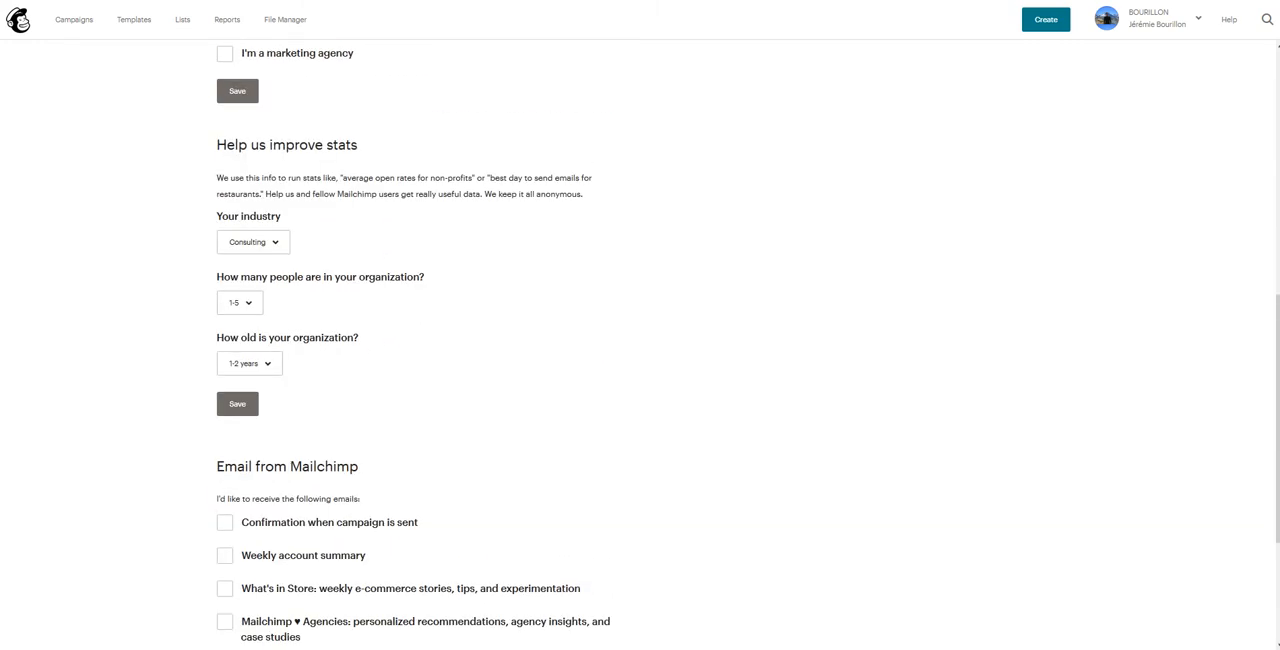
click(74, 19)
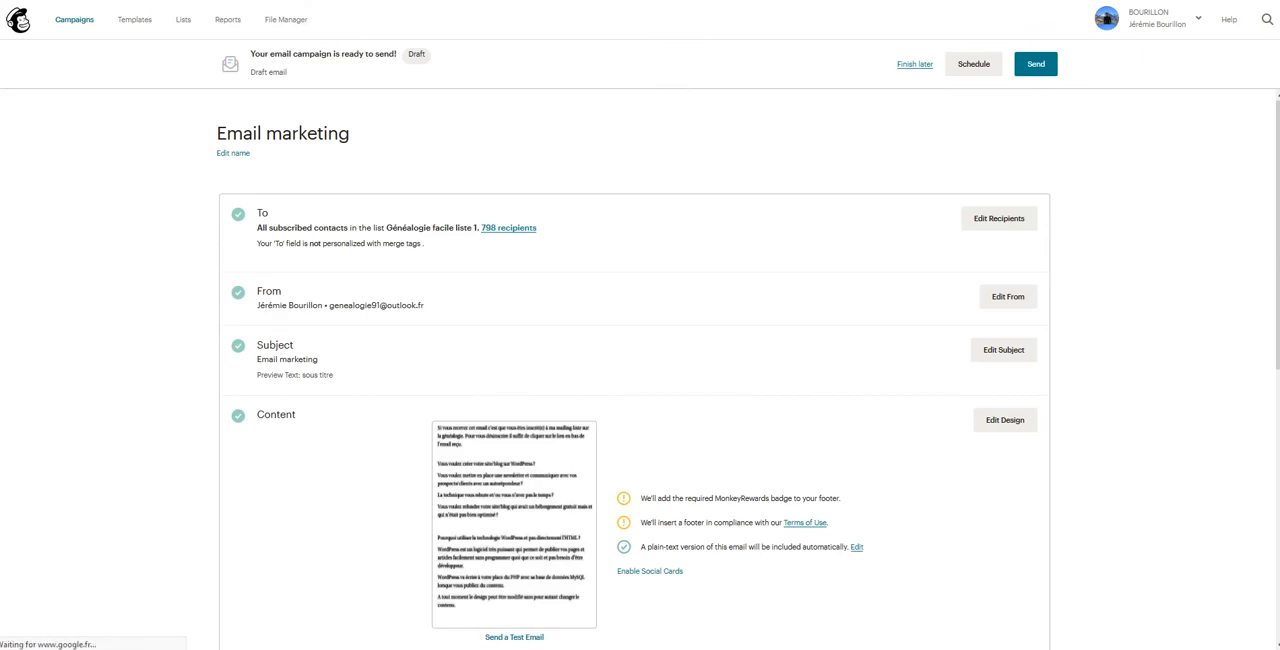
Step: Reopen the campaign's scheduling settings and set the delivery hour to 9
click(973, 64)
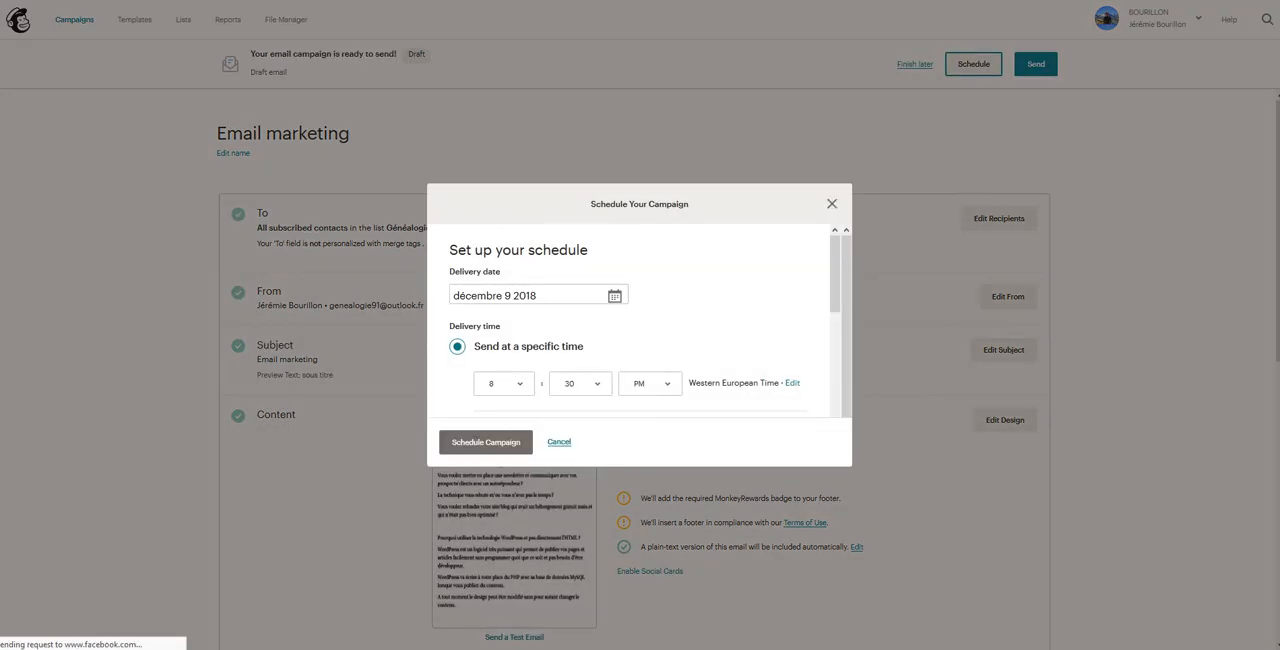
click(503, 383)
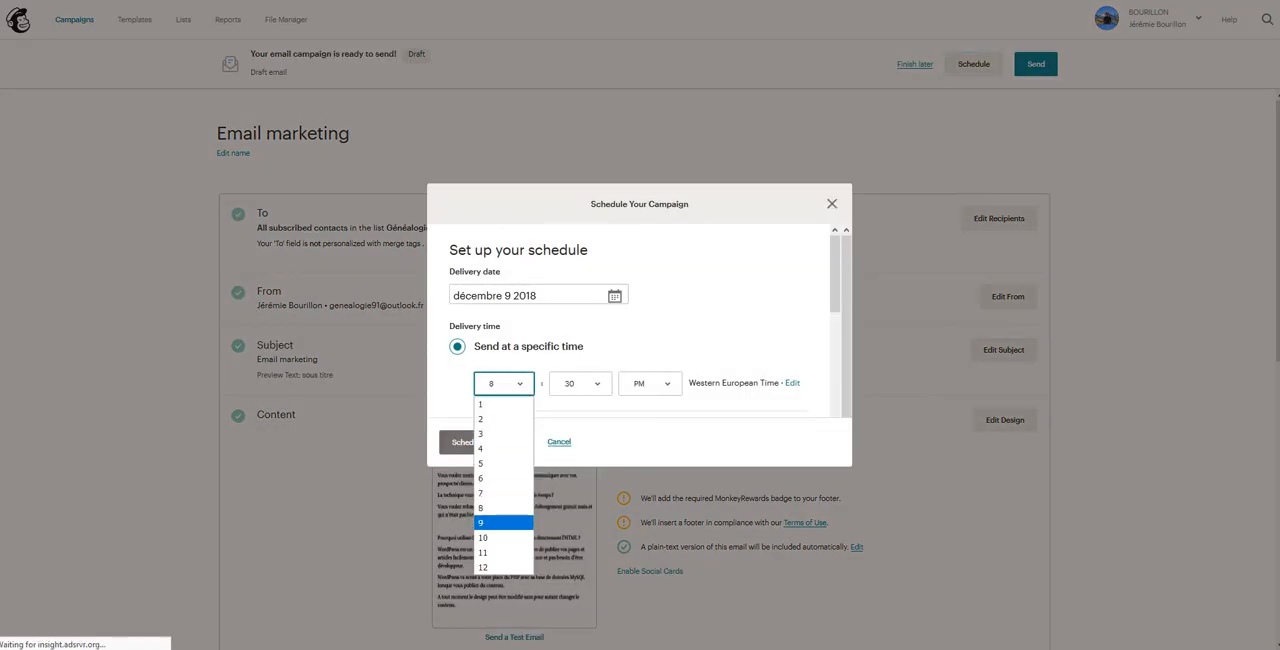
click(503, 522)
Step: Examine the schedule's batch delivery, Timewarp and Mailchimp time optimization options
scroll(635, 320, down, 3)
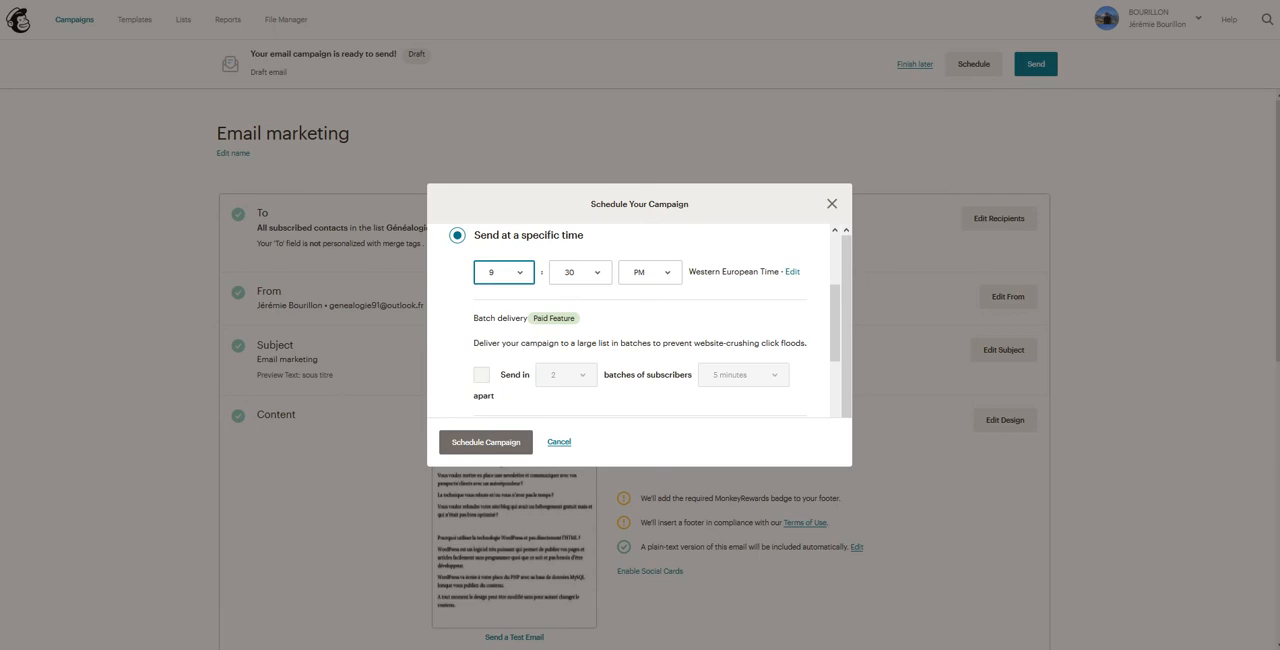
scroll(640, 320, down, 2)
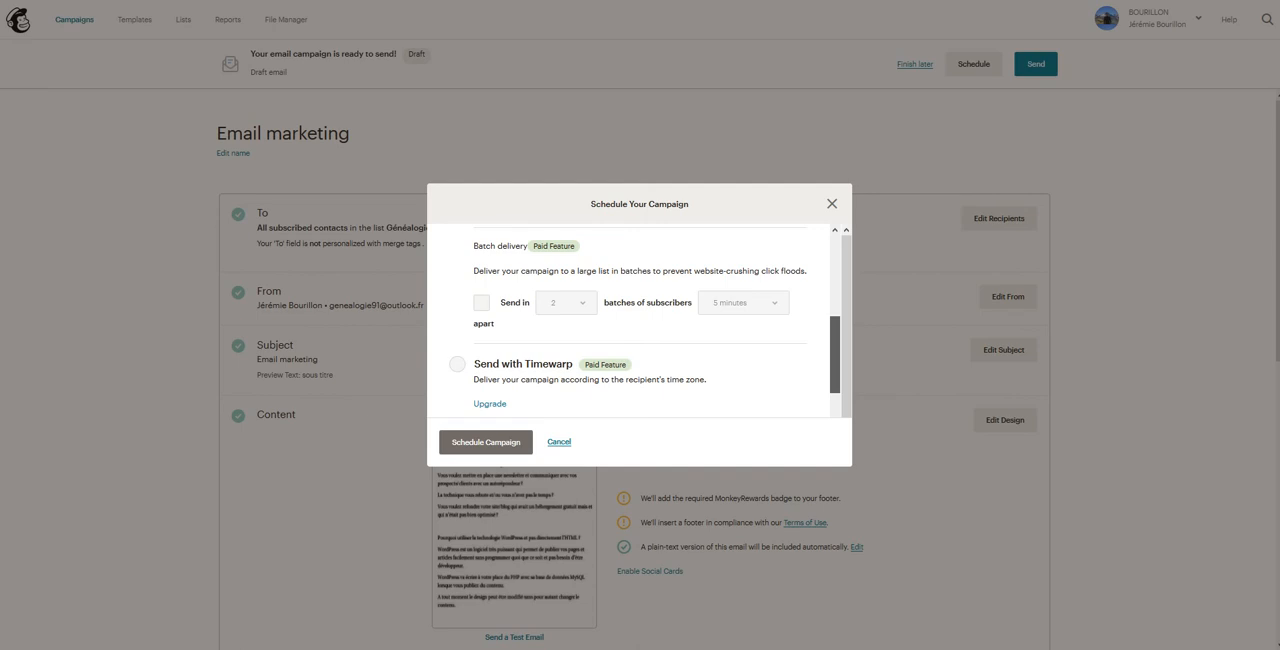
scroll(644, 318, down, 1)
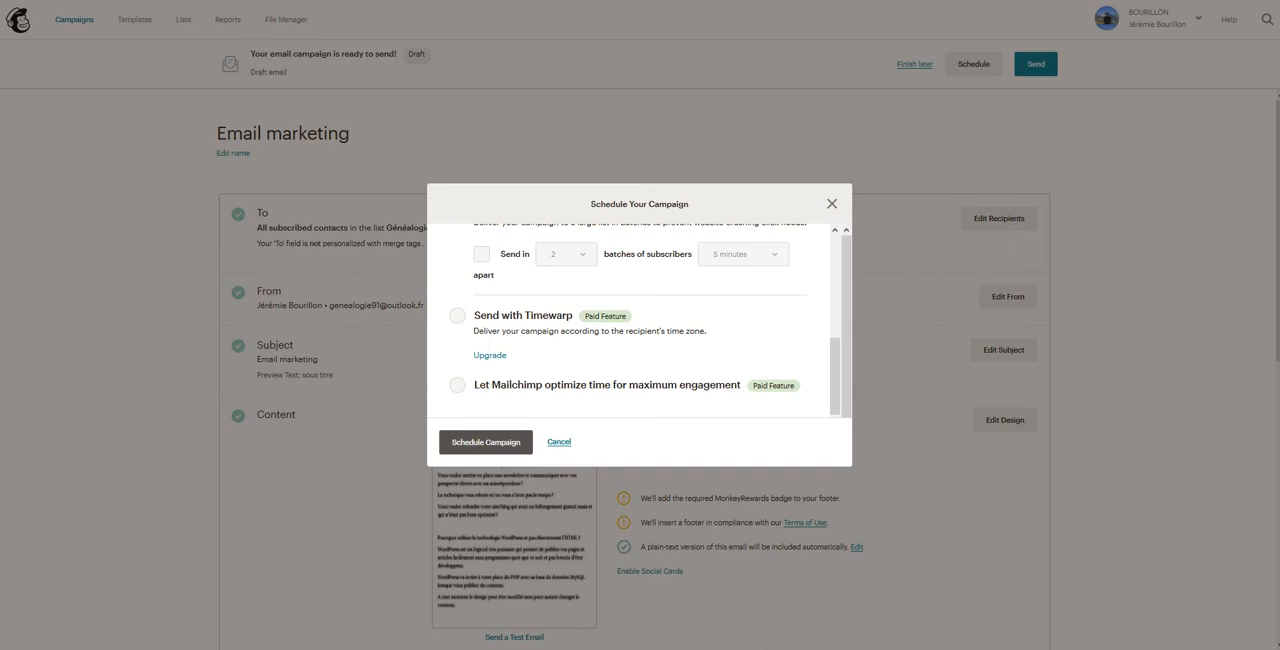
scroll(640, 320, up, 5)
scroll(640, 320, down, 1)
scroll(640, 320, down, 1)
scroll(640, 320, up, 2)
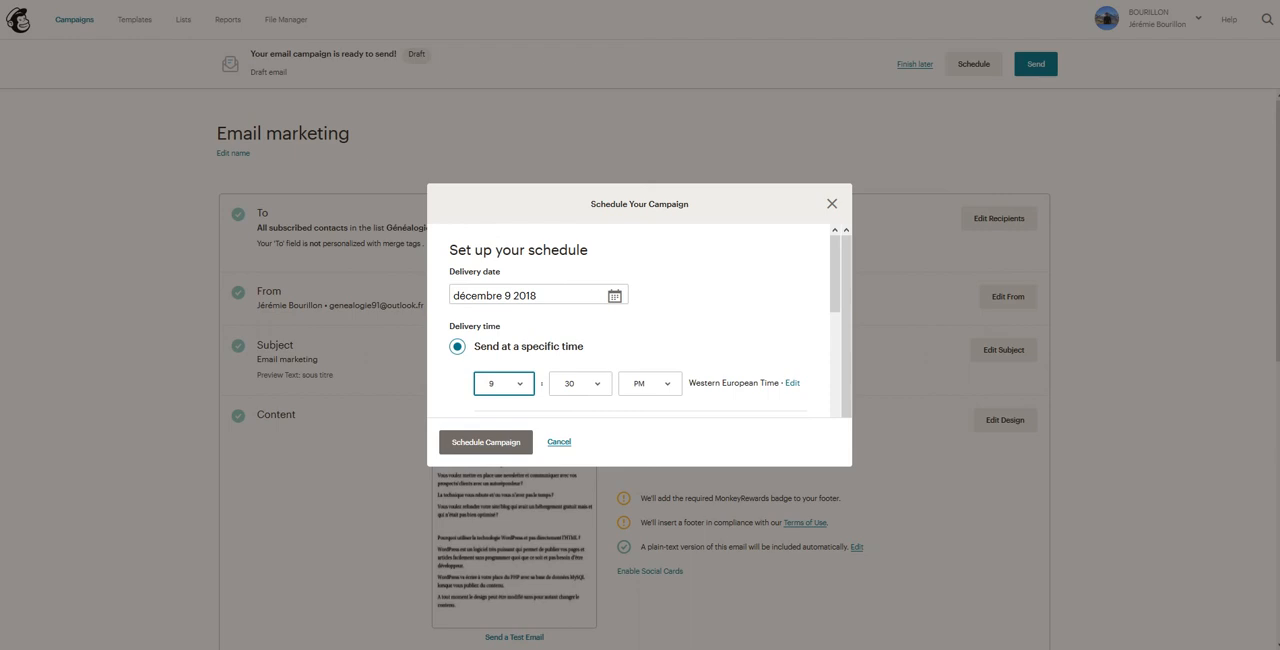
Step: Set the delivery date to December 10, 2018 and schedule the campaign
click(614, 296)
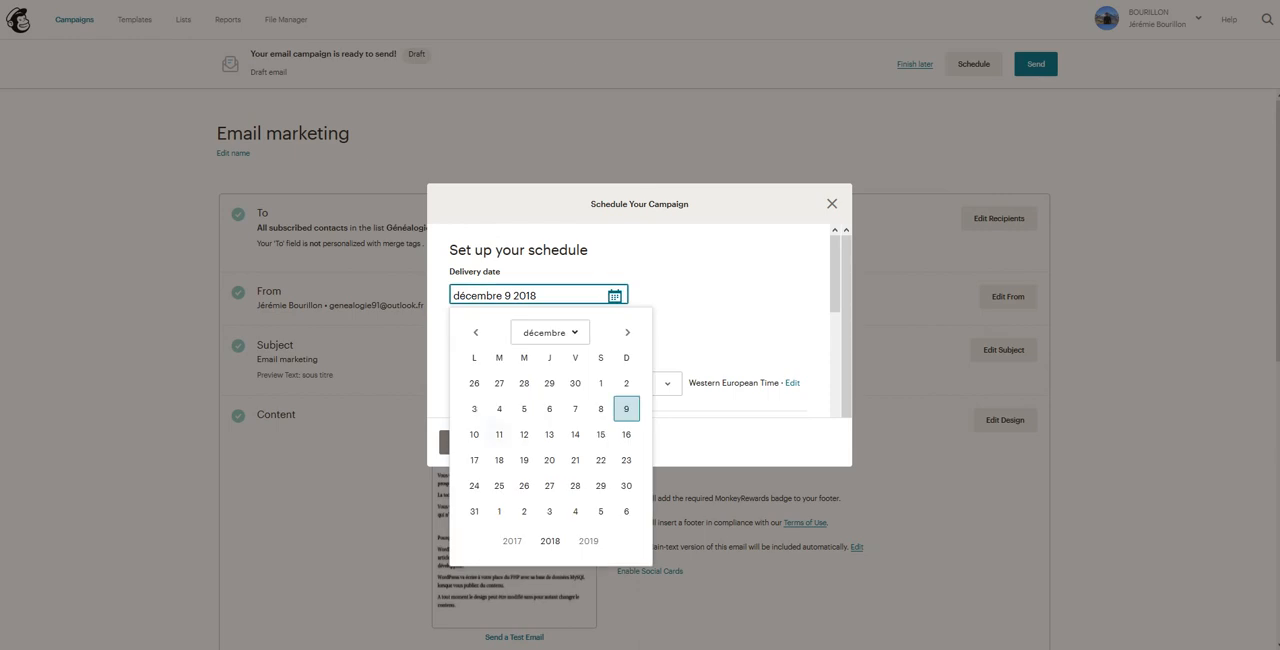
click(475, 434)
scroll(640, 320, down, 2)
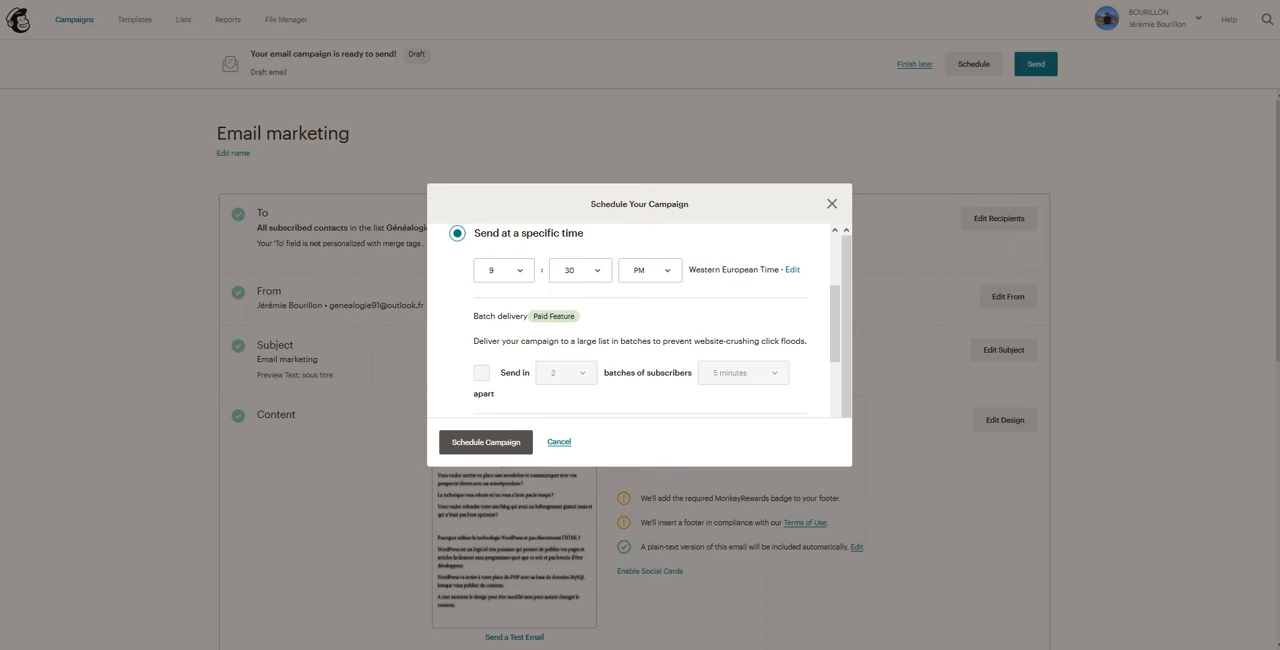
click(486, 442)
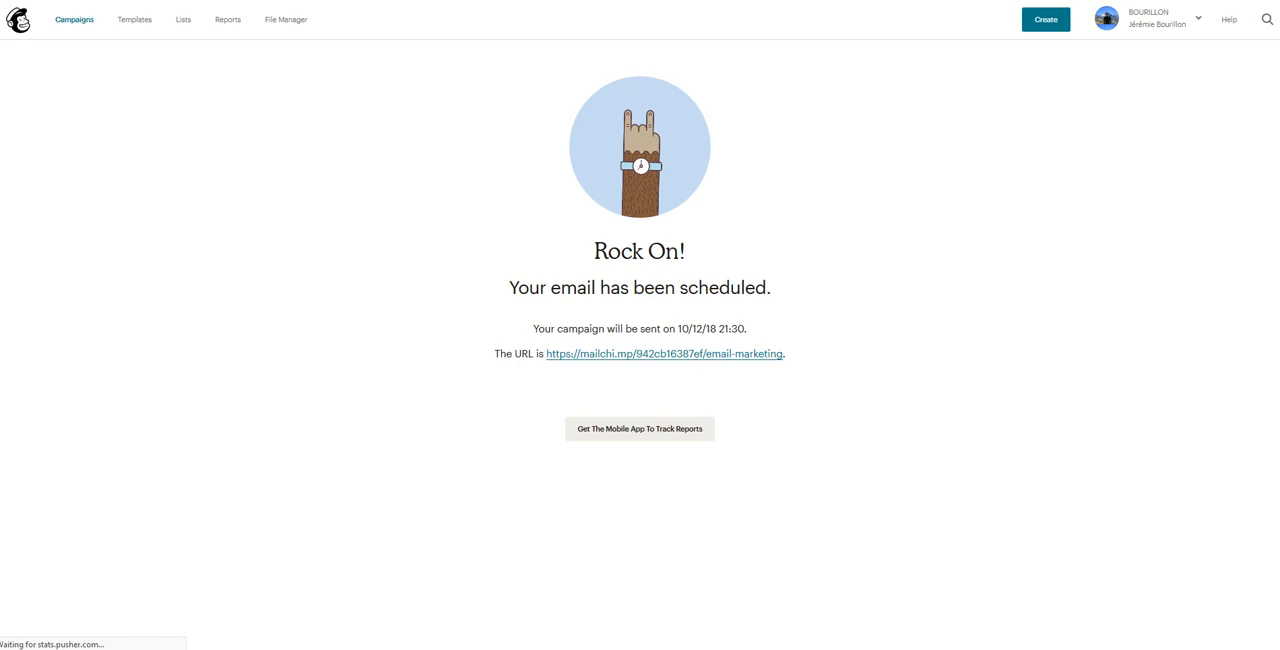
Step: Return to the campaigns list and check the additional actions available for the "Email marketing" campaign
click(74, 19)
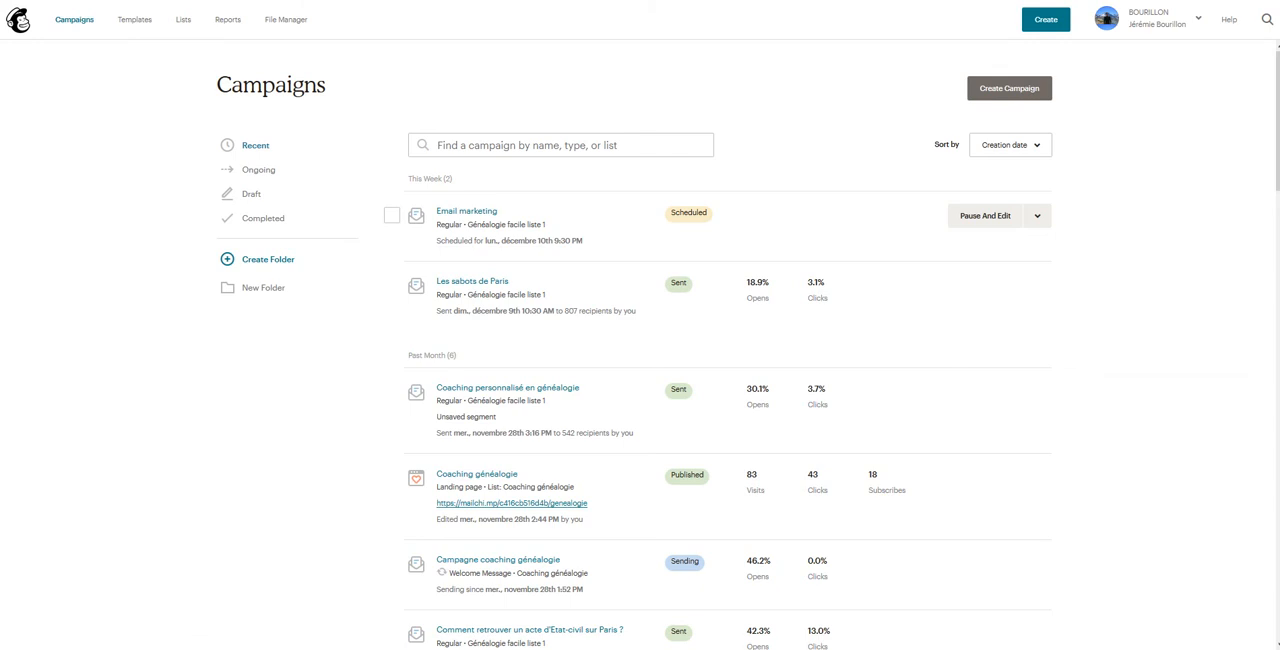
click(1037, 216)
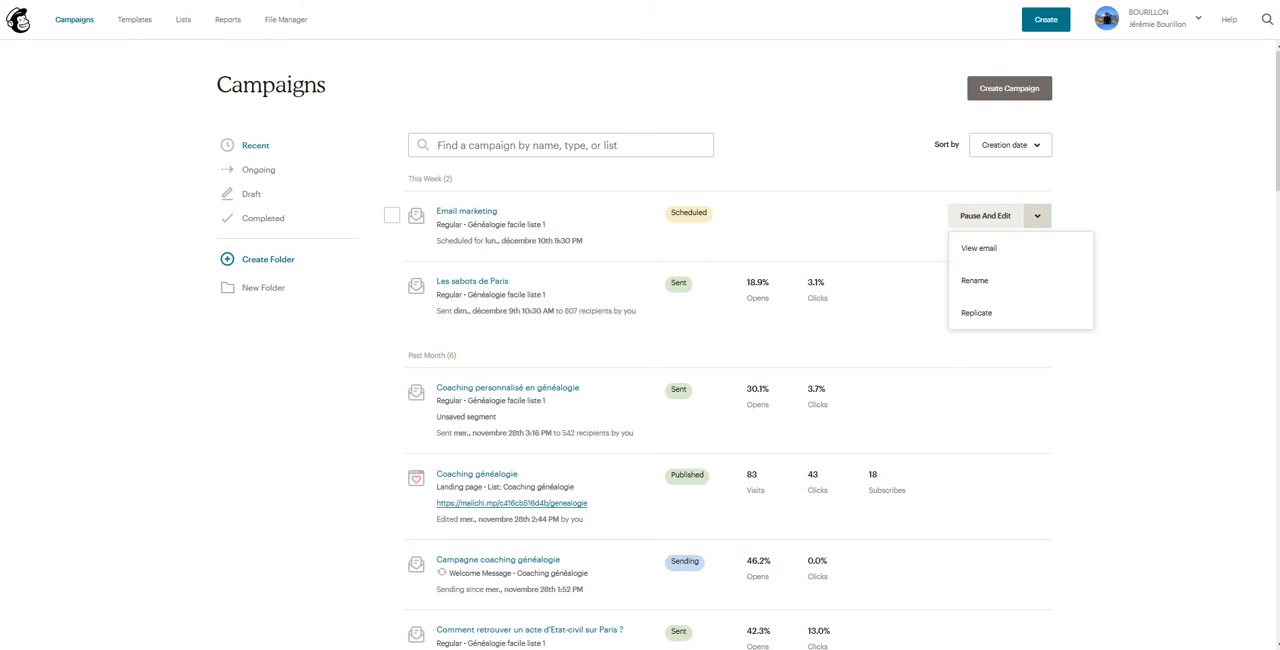
click(1140, 225)
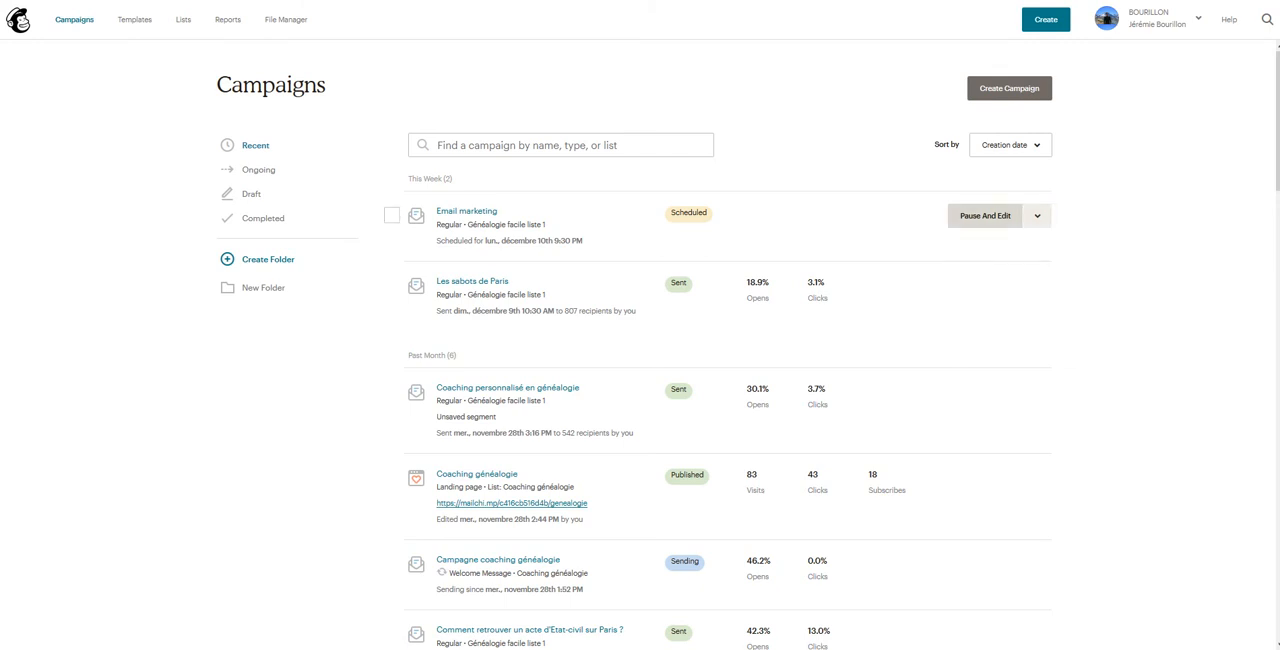
Step: Pause the scheduled "Email marketing" campaign for editing and review its overview, social post options and tracking settings
click(985, 215)
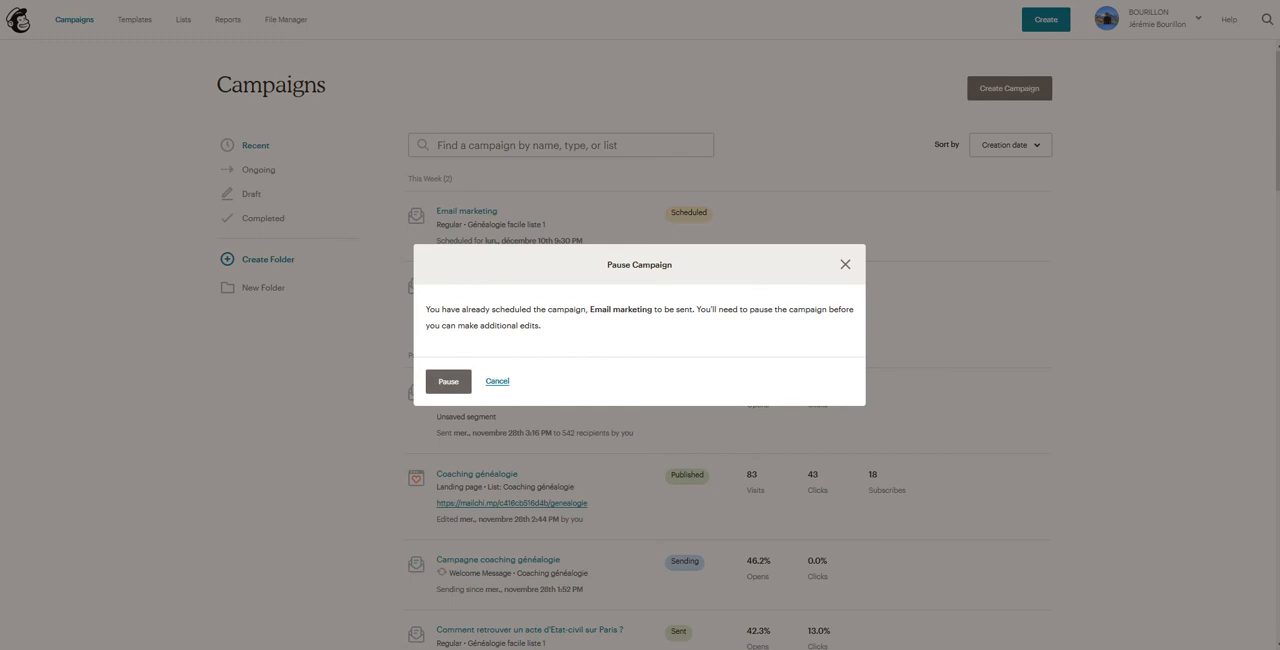
click(448, 381)
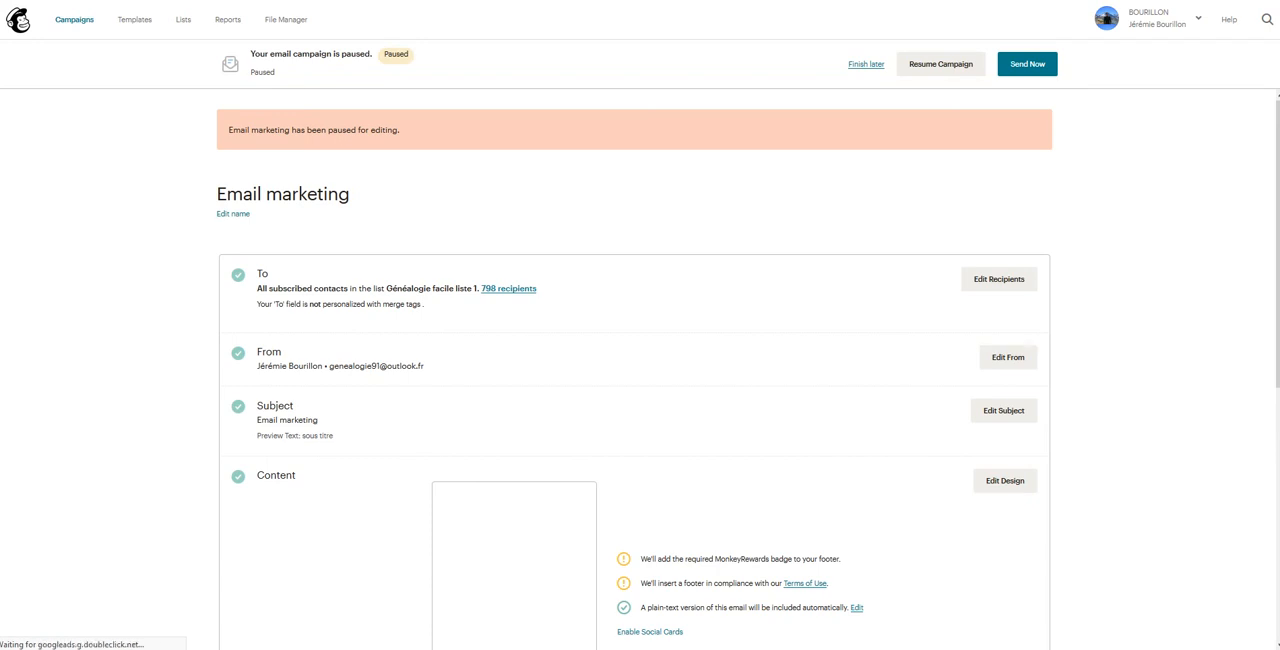
scroll(640, 370, down, 5)
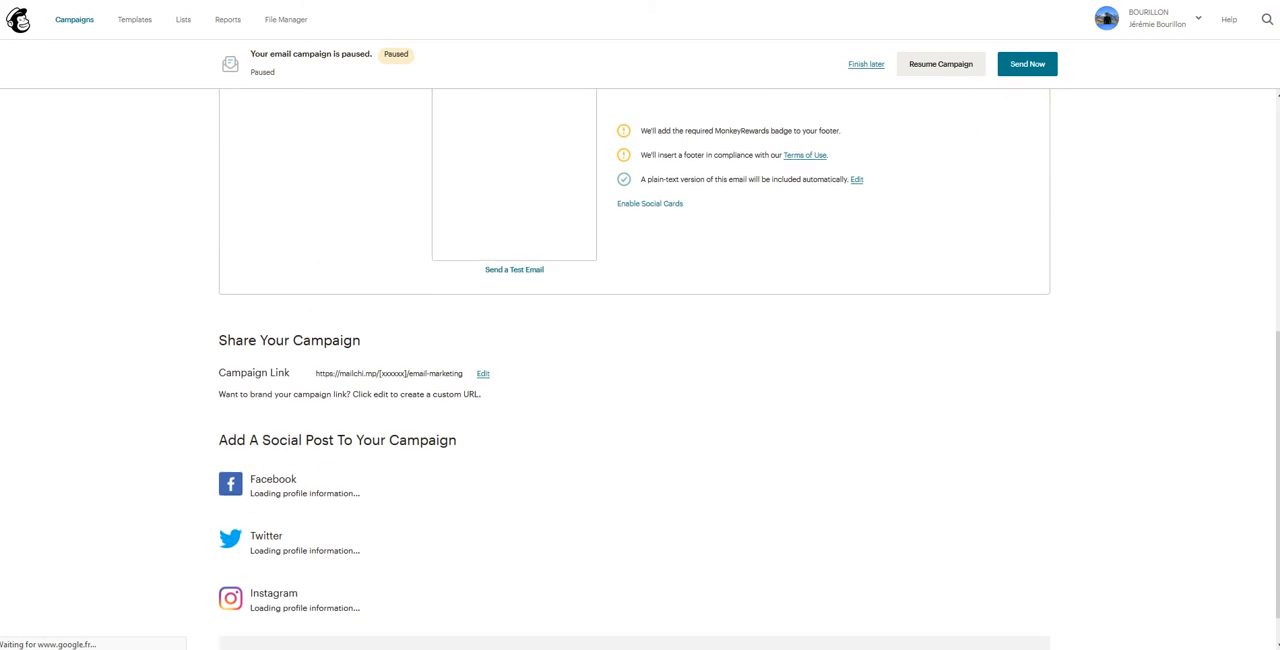
scroll(640, 370, up, 5)
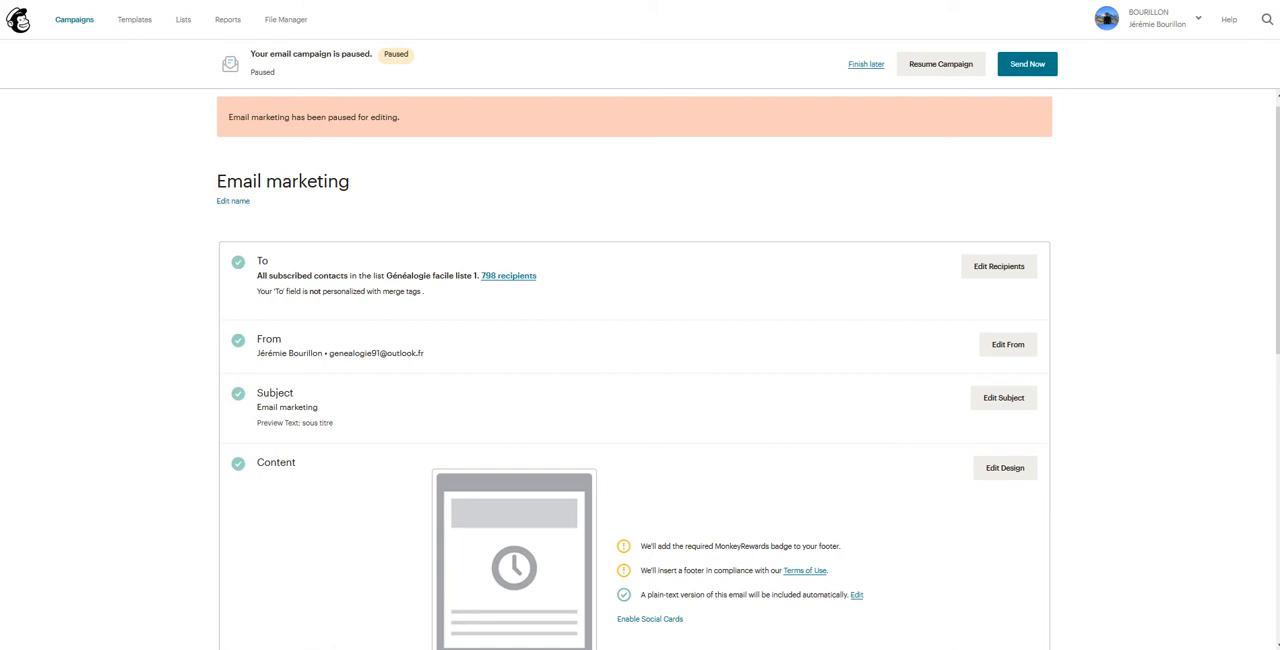
scroll(640, 370, down, 6)
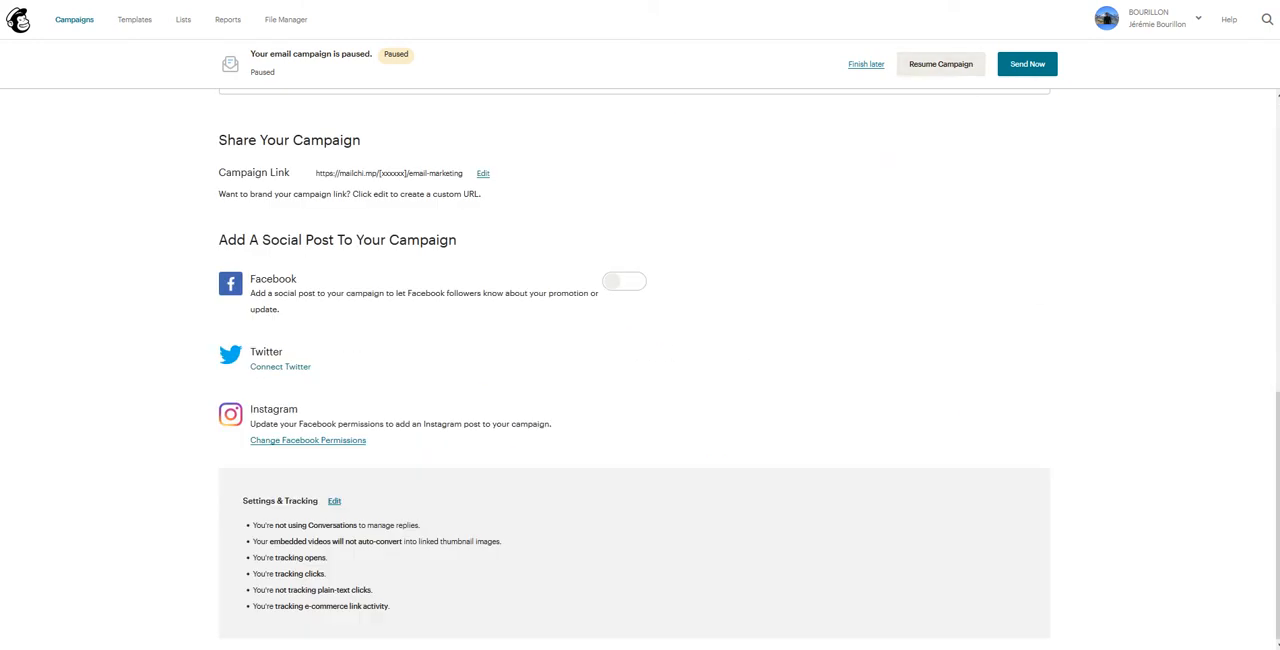
scroll(640, 370, up, 7)
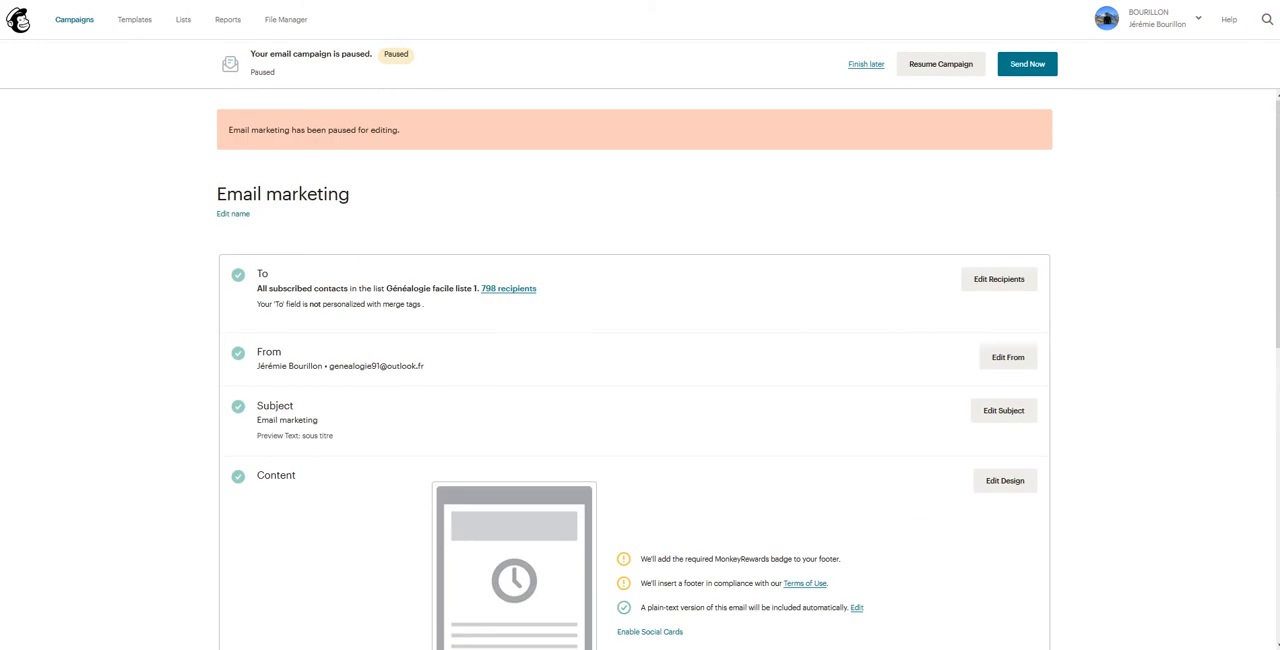